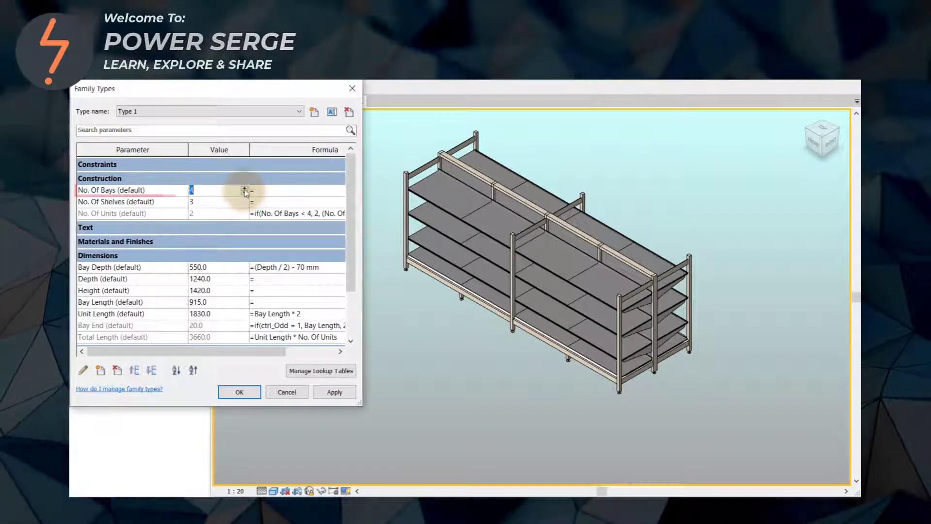
# - Raise No. Of Bays from 4 to 6, applying at 5 and again at 6
pyautogui.click(244, 189)
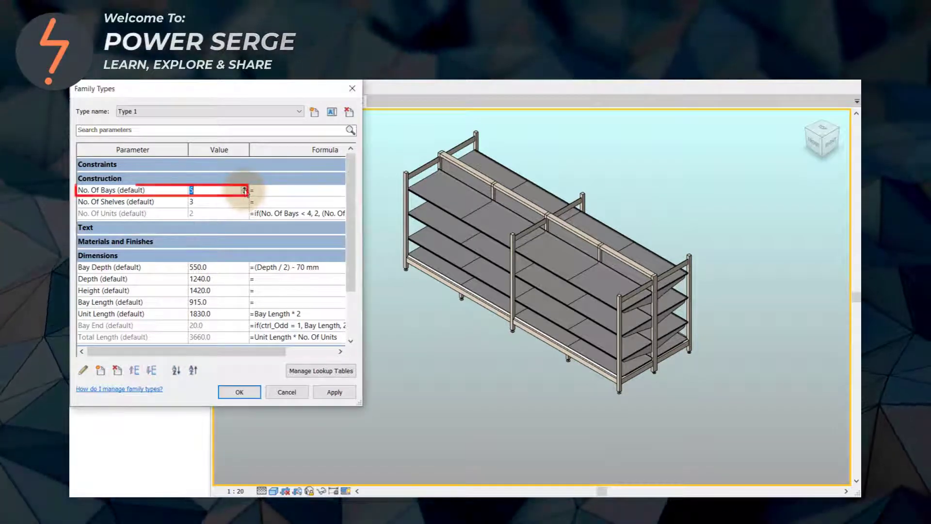
pyautogui.click(335, 392)
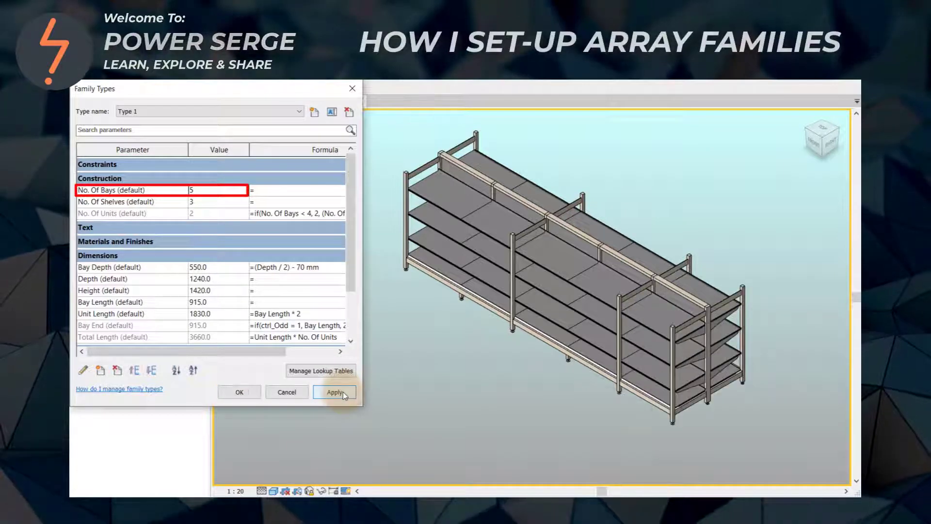
pyautogui.click(243, 191)
pyautogui.click(244, 189)
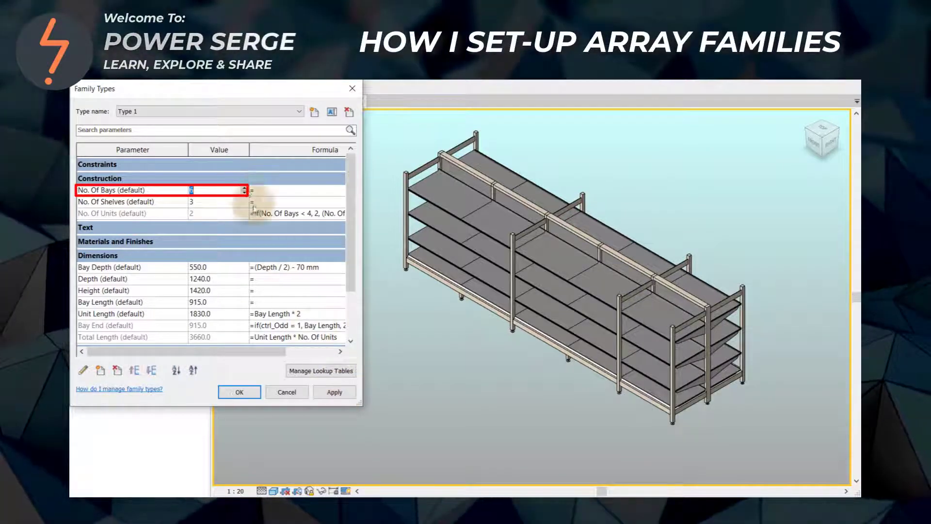
pyautogui.click(334, 394)
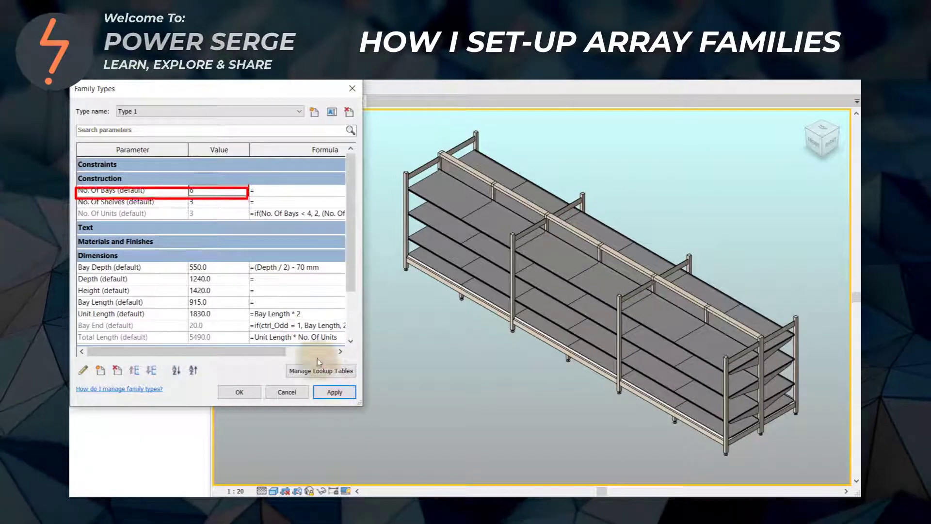
# - Raise No. Of Shelves from 3 to 5, applying after each increment
pyautogui.click(233, 202)
pyautogui.click(244, 200)
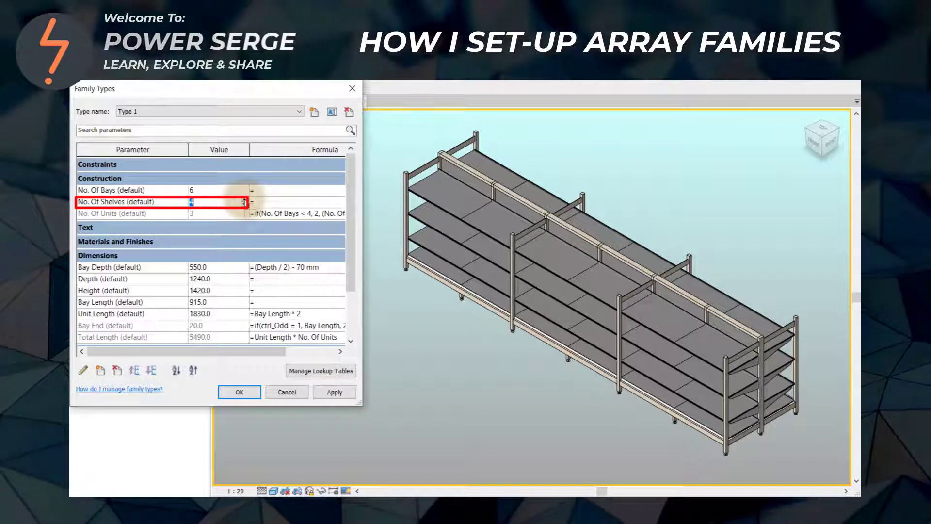
pyautogui.click(332, 394)
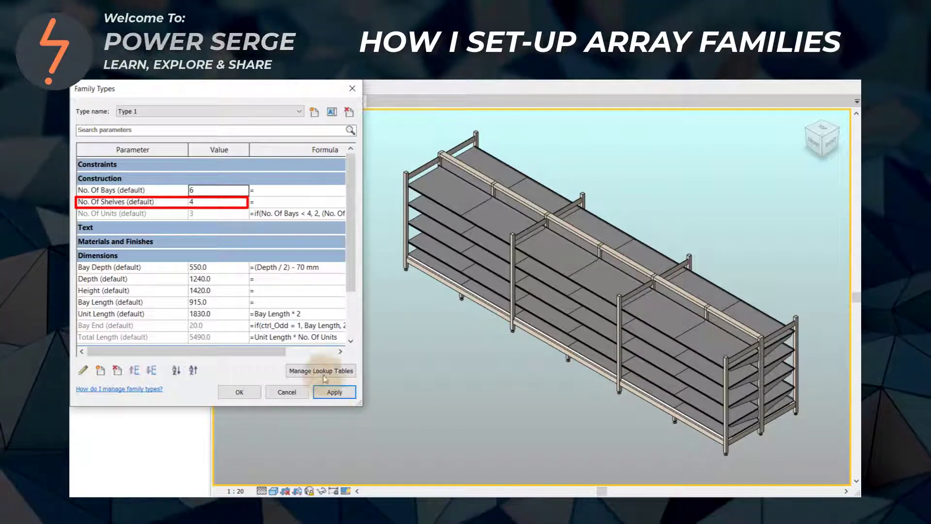
pyautogui.click(233, 202)
pyautogui.click(244, 200)
pyautogui.click(332, 392)
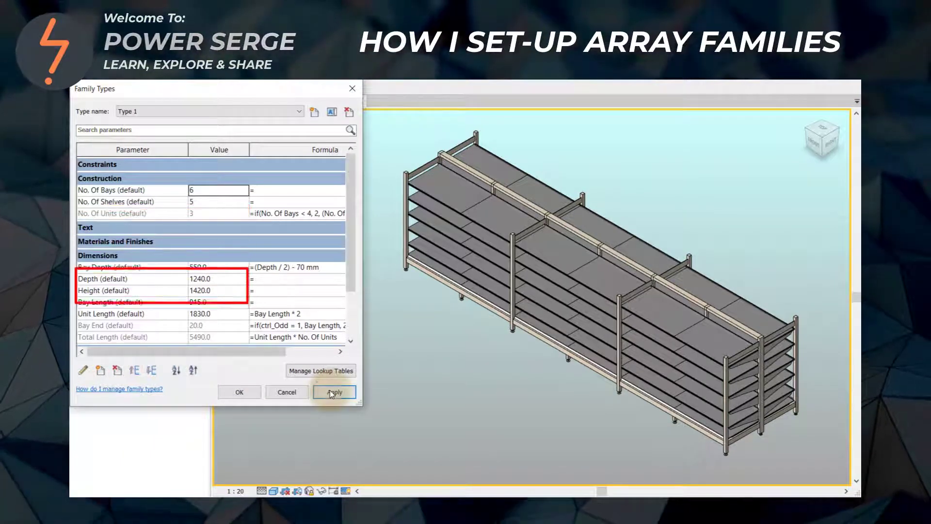
# - Set Depth to 1000 and apply it
pyautogui.click(235, 280)
pyautogui.write('1000')
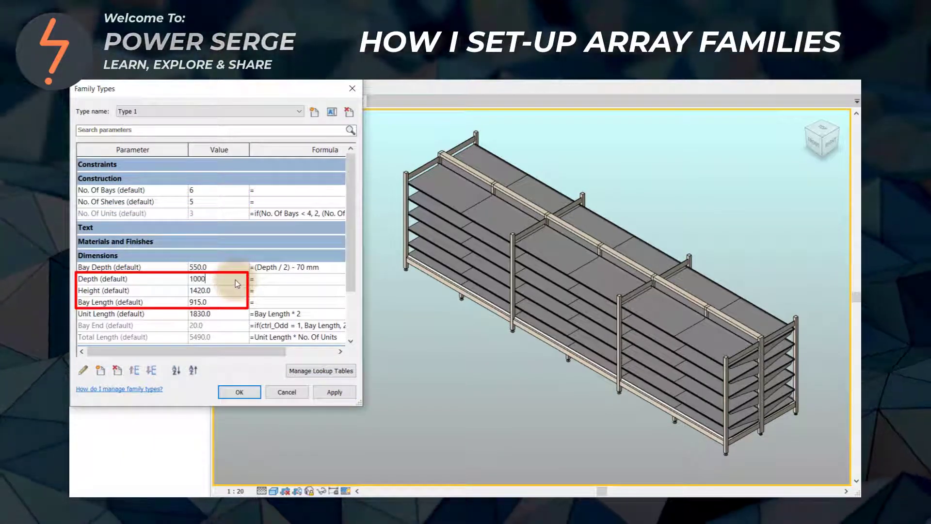
pyautogui.click(334, 392)
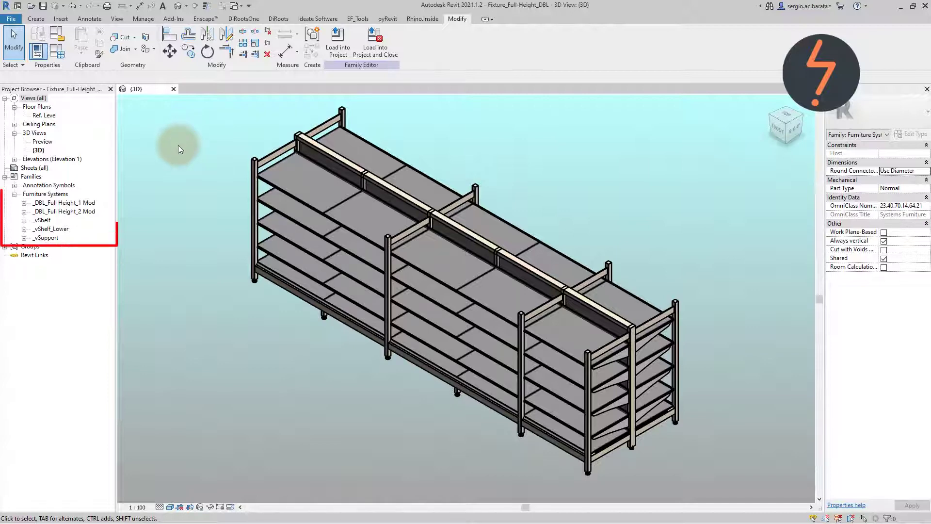
# - Toggle Reveal Constraints on to view the dimensional constraints, then off again
pyautogui.click(221, 507)
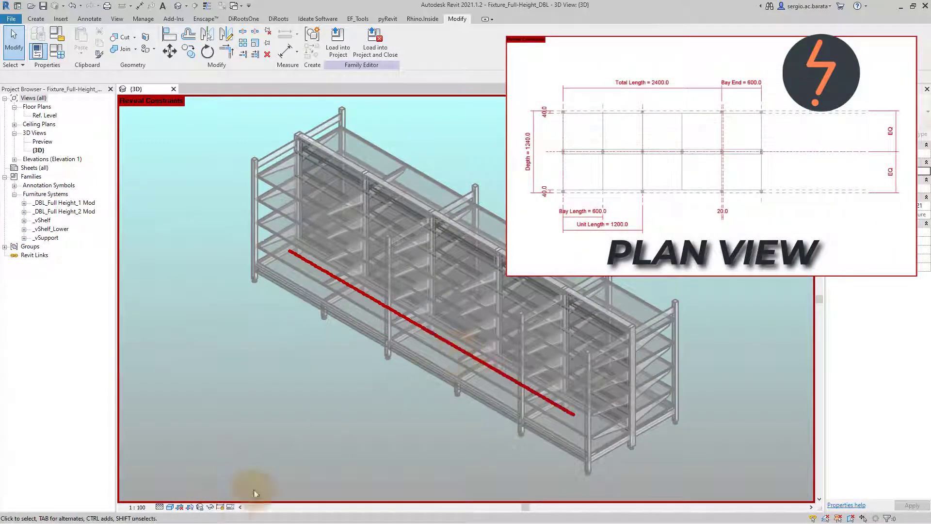
pyautogui.click(231, 507)
pyautogui.click(237, 499)
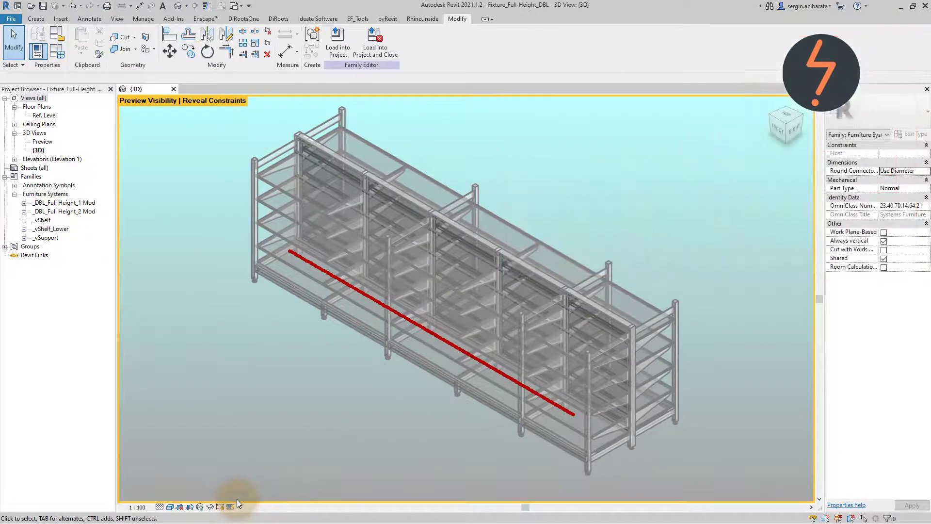
pyautogui.click(221, 507)
# - In Family Types, set No. Of Bays to 4 and apply
pyautogui.click(57, 51)
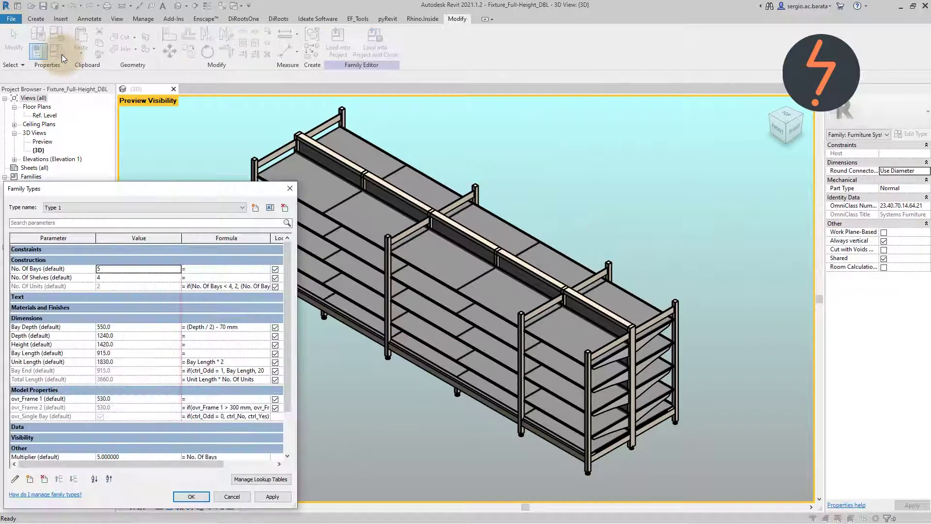
pyautogui.press('BackSpace')
pyautogui.write('4')
pyautogui.click(265, 497)
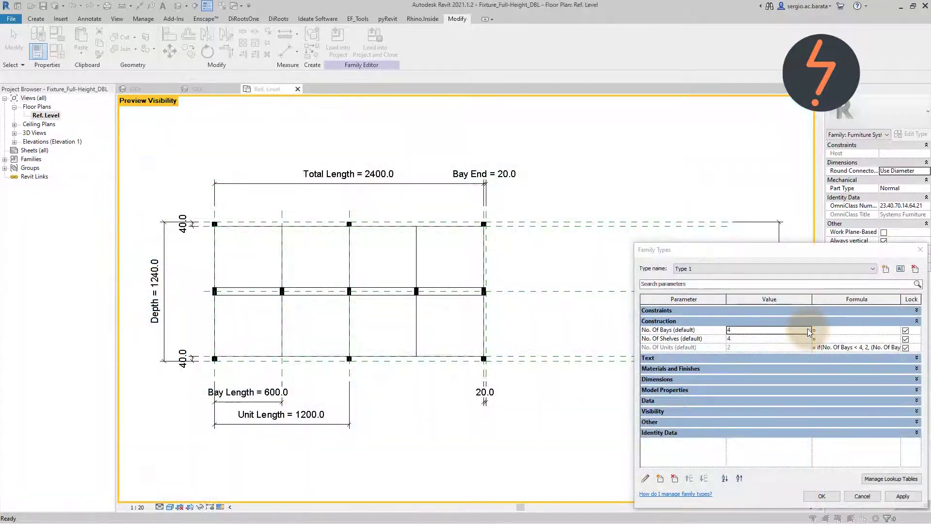
# - Step No. Of Bays up to 5 and then 6, applying each, and accept
pyautogui.click(808, 328)
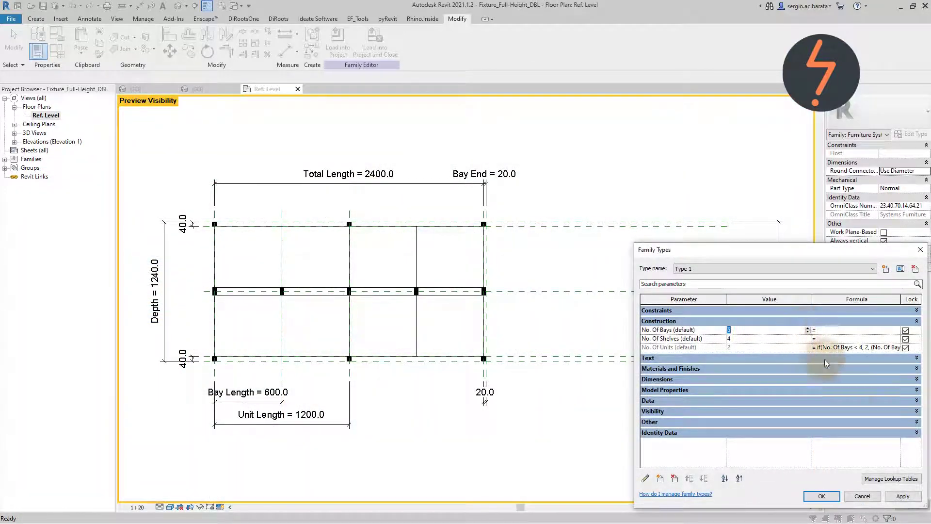
pyautogui.click(903, 497)
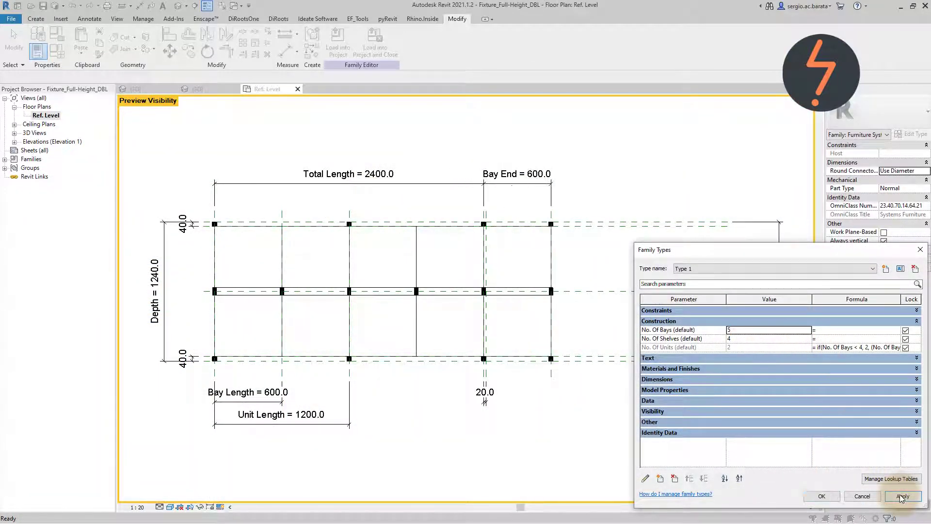
pyautogui.click(808, 329)
pyautogui.click(900, 497)
pyautogui.click(823, 497)
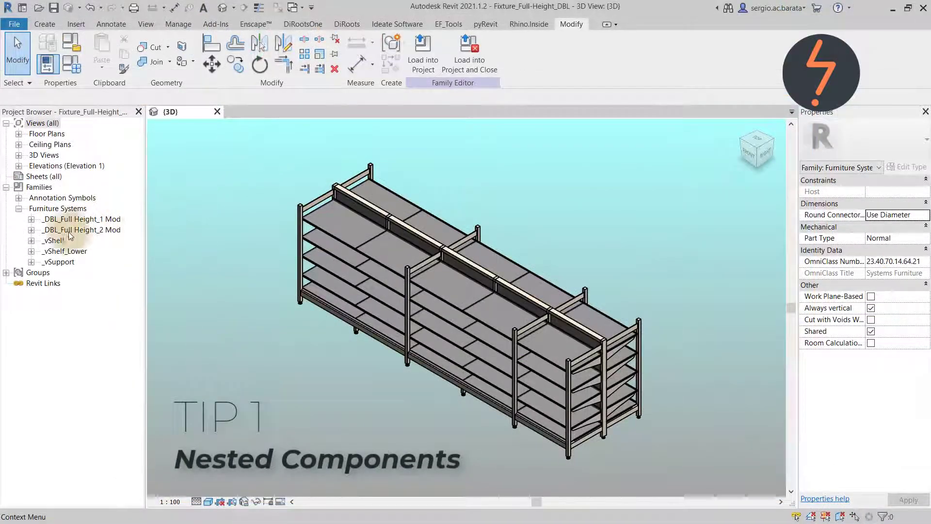
# - Edit the nested _vShelf family and inspect its Length parameter in Family Types
pyautogui.rightClick(51, 241)
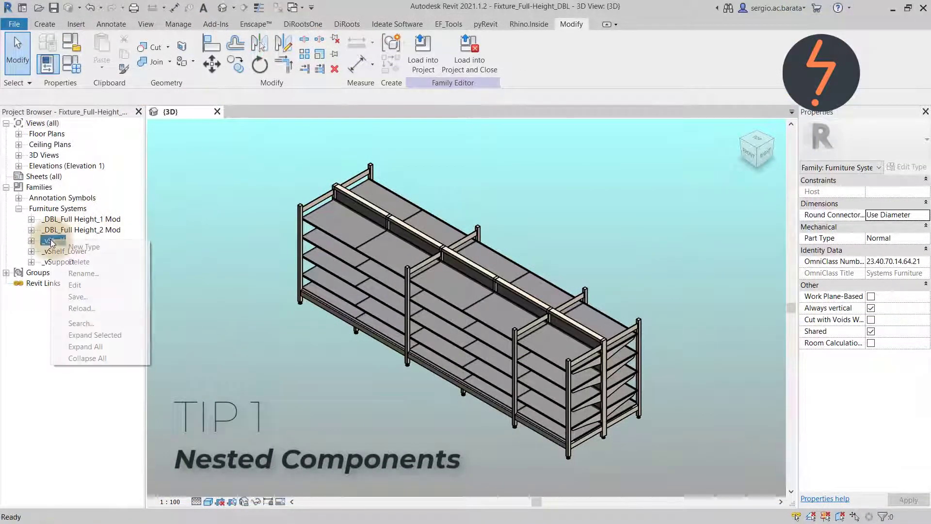
pyautogui.click(141, 285)
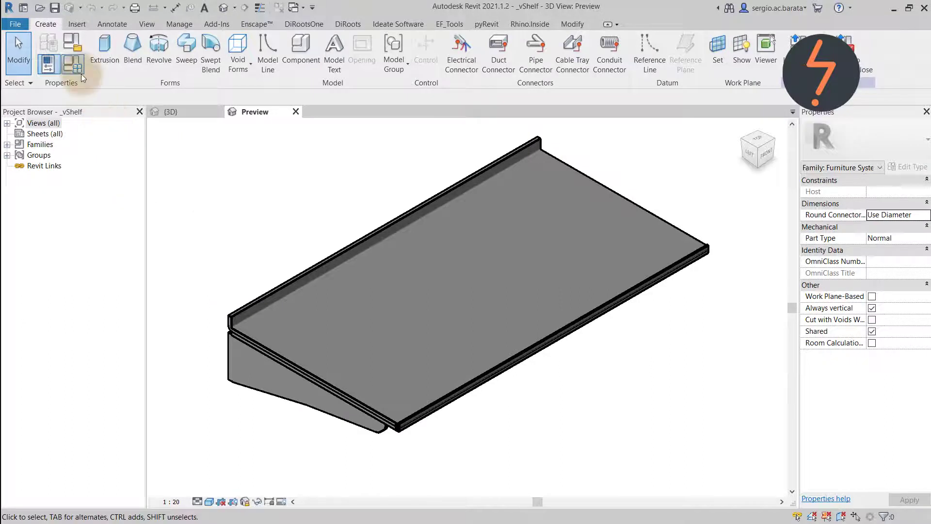
pyautogui.click(81, 74)
pyautogui.click(664, 362)
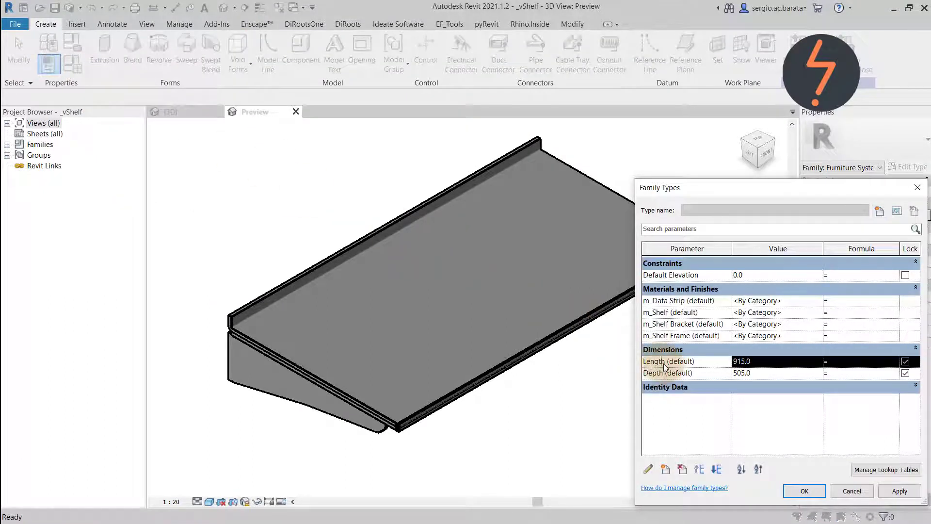
pyautogui.click(647, 469)
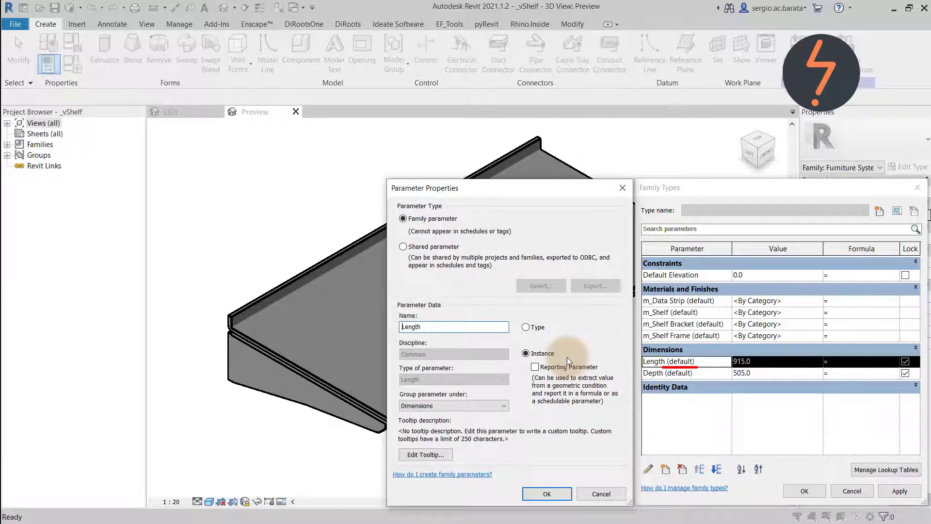
# - Cancel both dialogs without changes and return to the shelving family's {3D} view
pyautogui.click(607, 495)
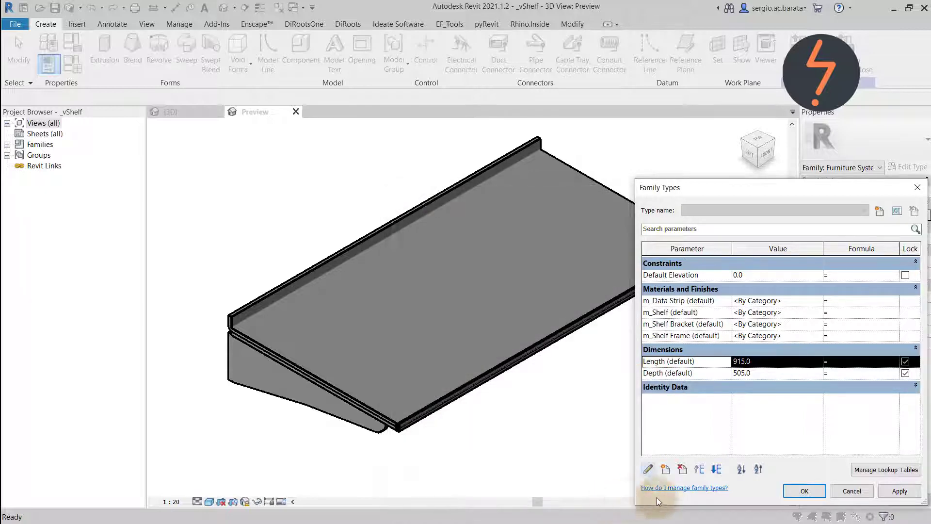
pyautogui.click(852, 491)
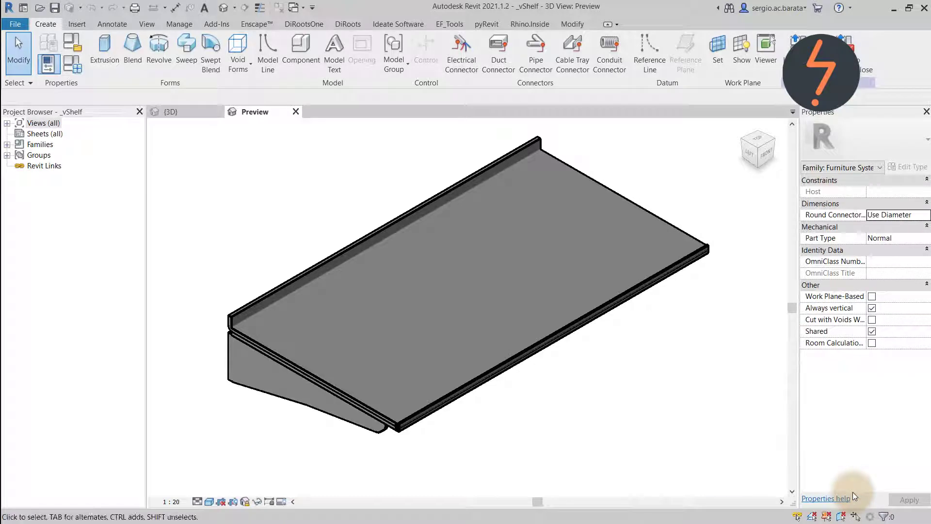
pyautogui.click(517, 303)
pyautogui.click(183, 110)
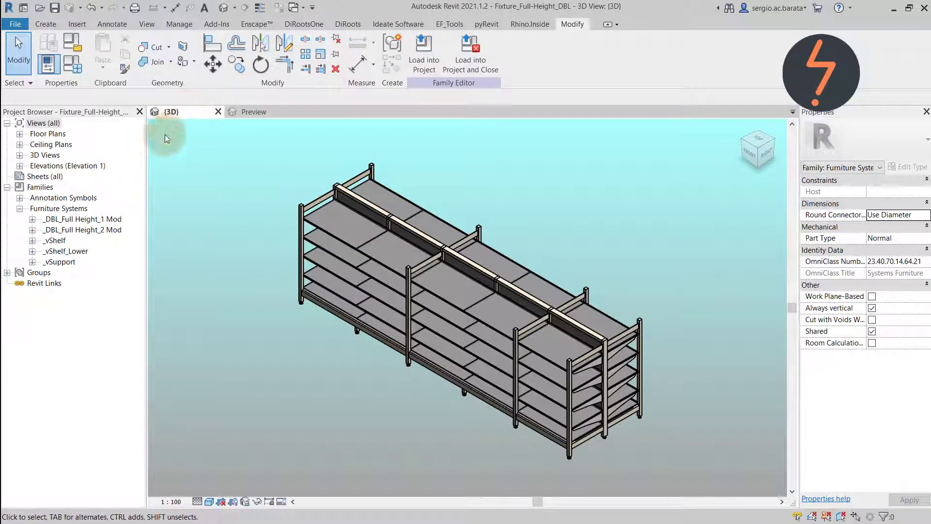
# - Edit _DBL_Full Height_1 Mod and associate the grouped shelf's Length with the Length parameter
pyautogui.rightClick(110, 223)
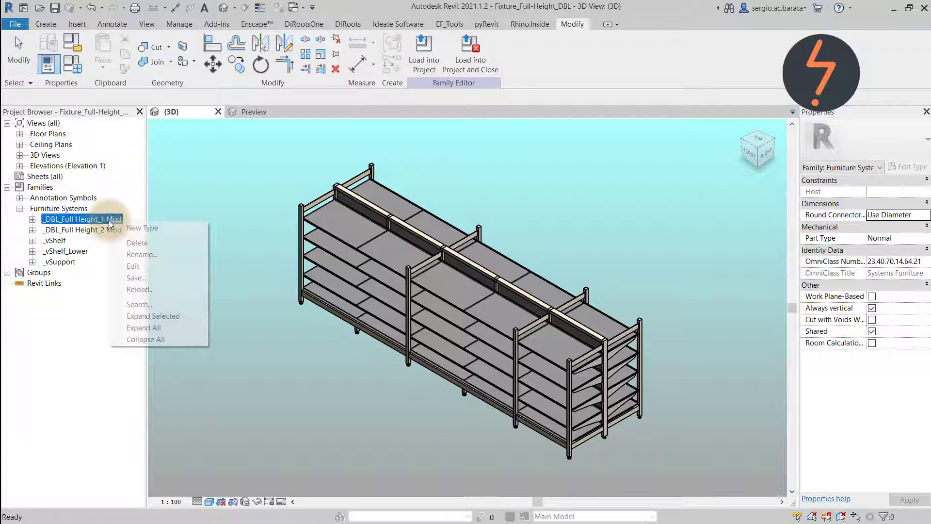
pyautogui.click(183, 266)
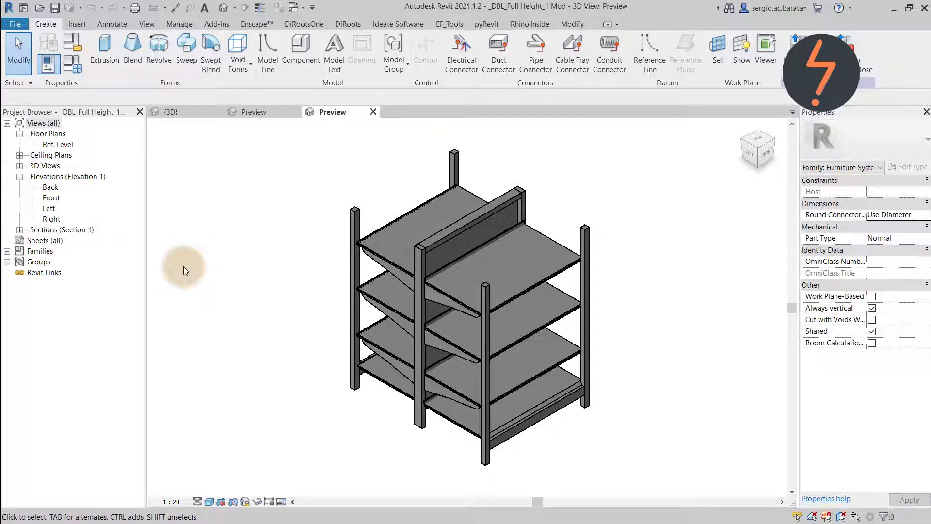
pyautogui.click(414, 206)
pyautogui.click(420, 52)
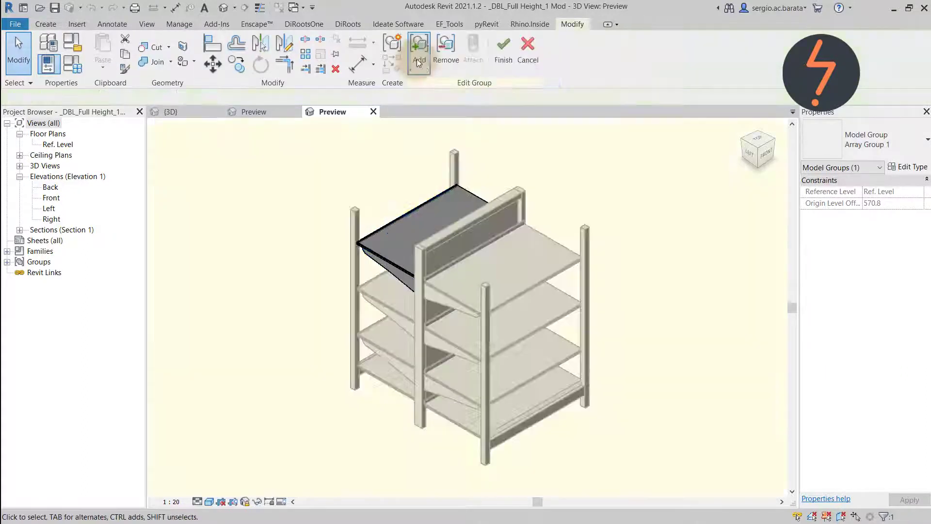
pyautogui.click(425, 208)
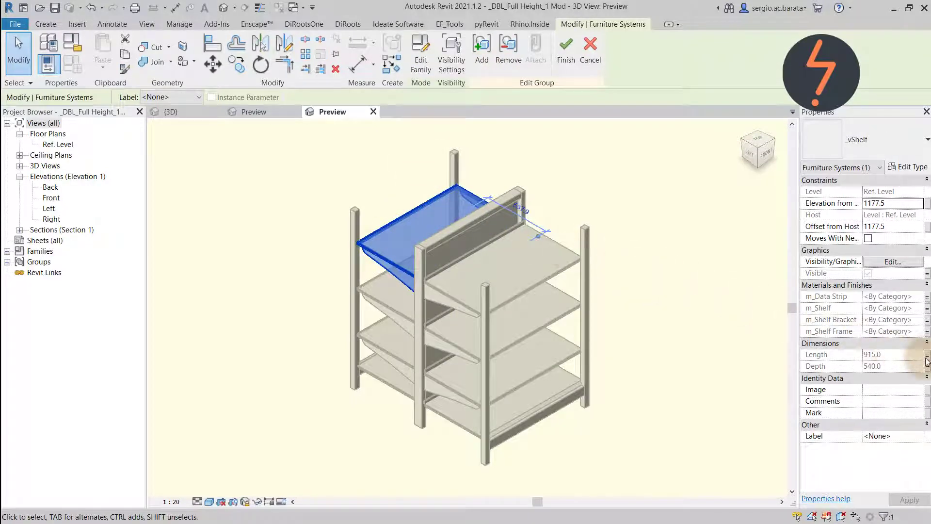
pyautogui.click(927, 356)
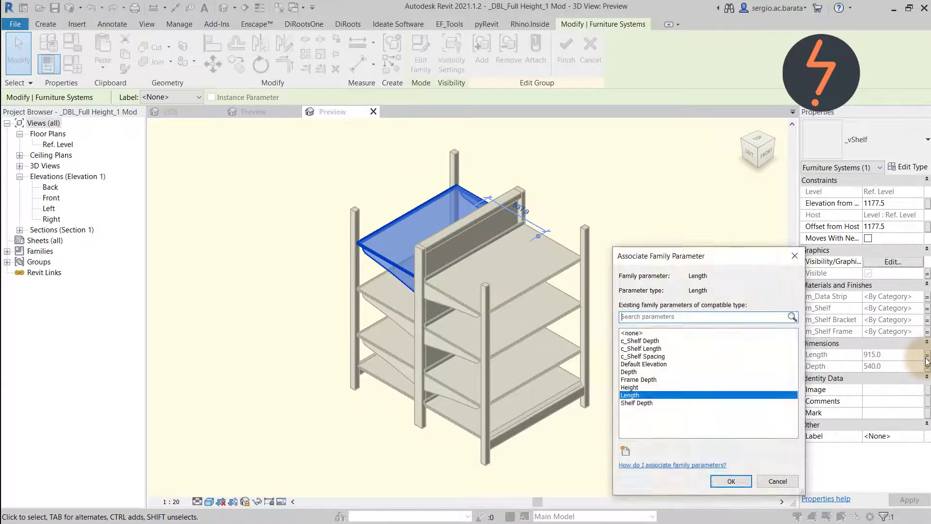
pyautogui.click(723, 480)
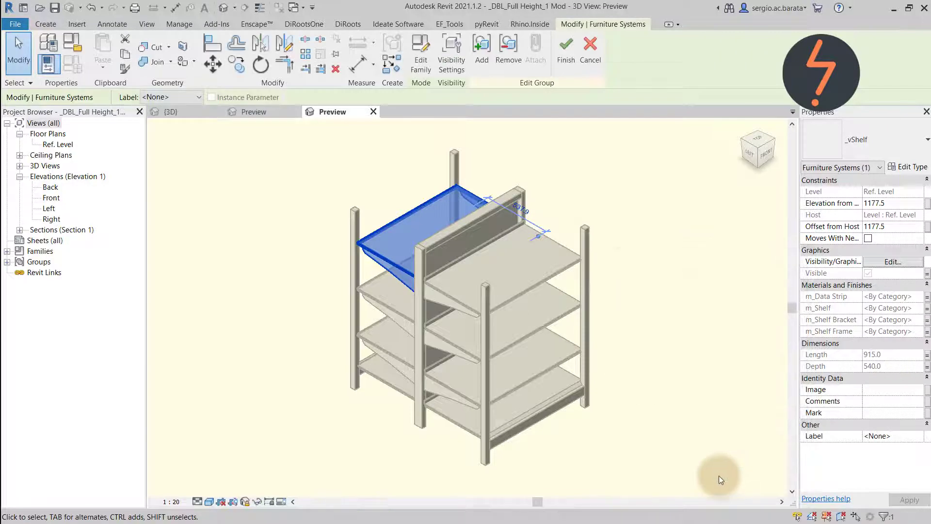
pyautogui.click(565, 65)
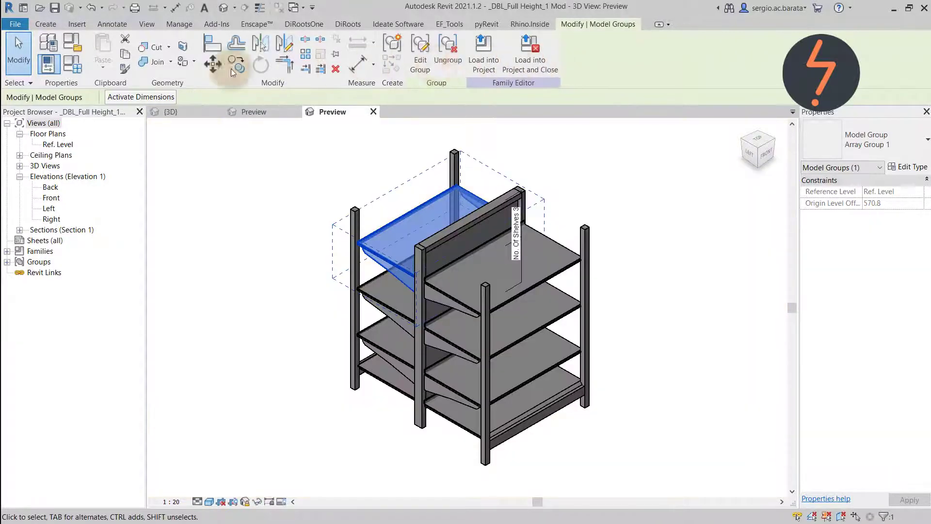
# - In Family Types, set Length to 600, apply, and accept
pyautogui.click(73, 71)
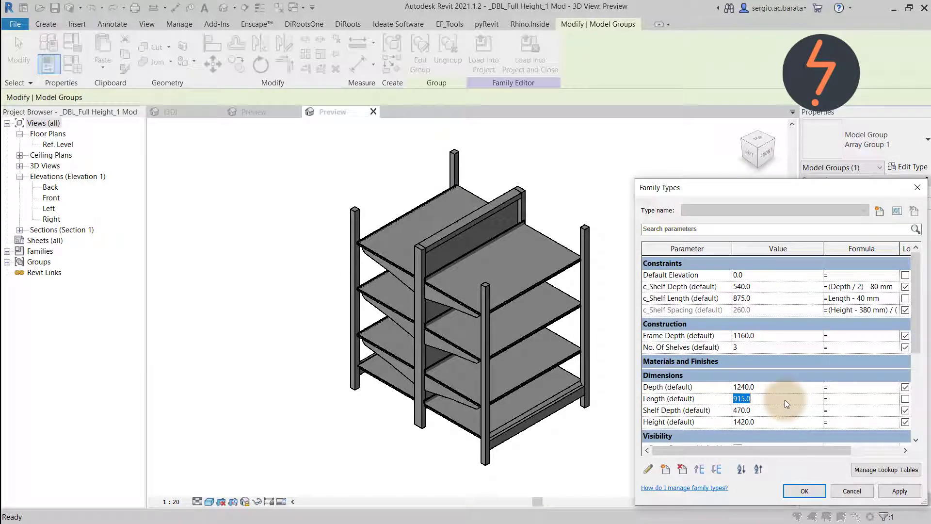
pyautogui.write('600')
pyautogui.click(903, 491)
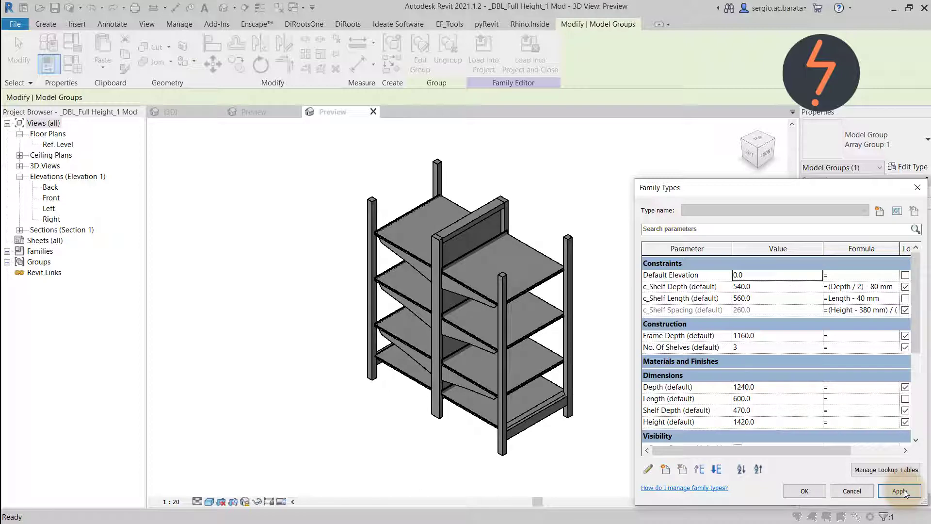
pyautogui.click(805, 491)
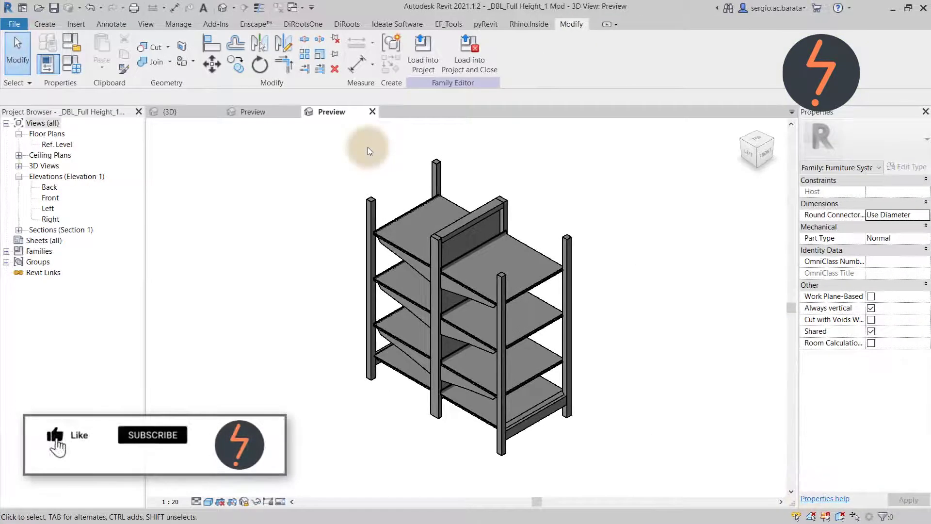
# - In {3D}, associate the end unit's Length with Bay Length, then list the family's type parameters
pyautogui.click(201, 114)
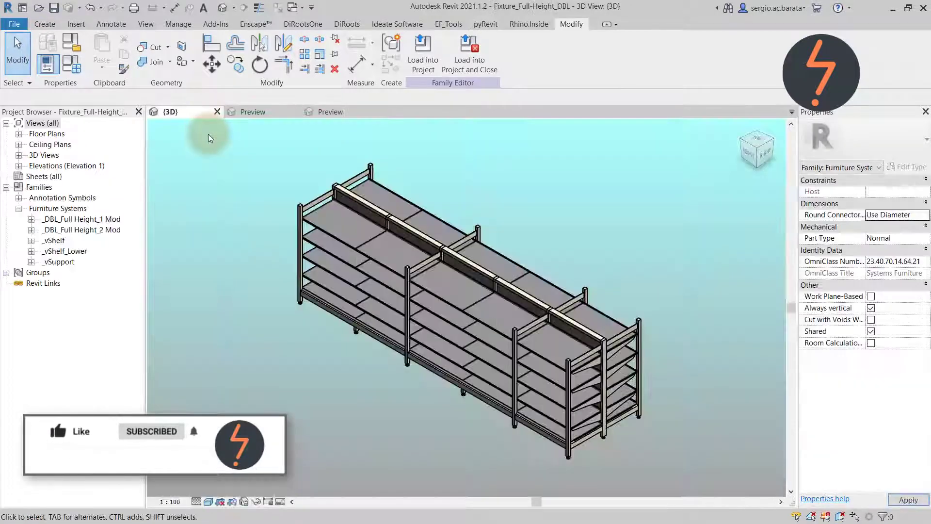
pyautogui.click(625, 318)
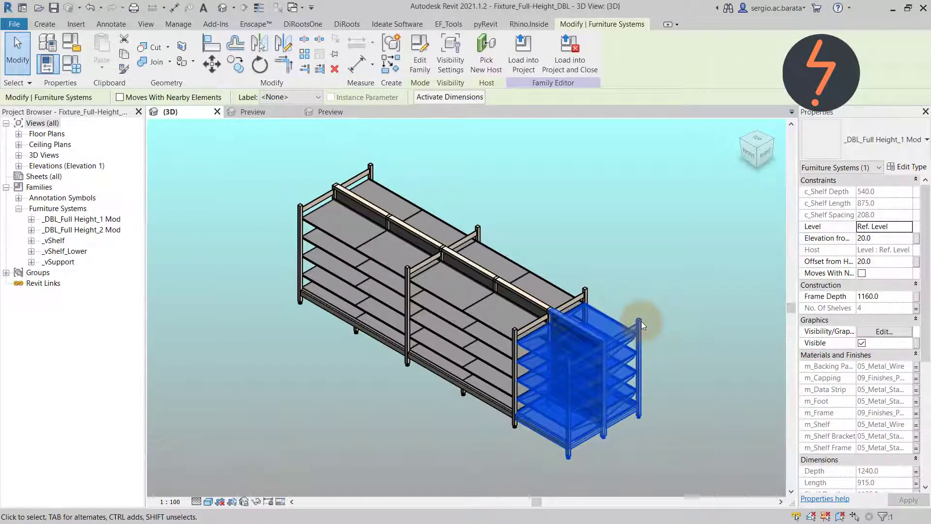
pyautogui.scroll(-1, 883, 464)
pyautogui.click(917, 470)
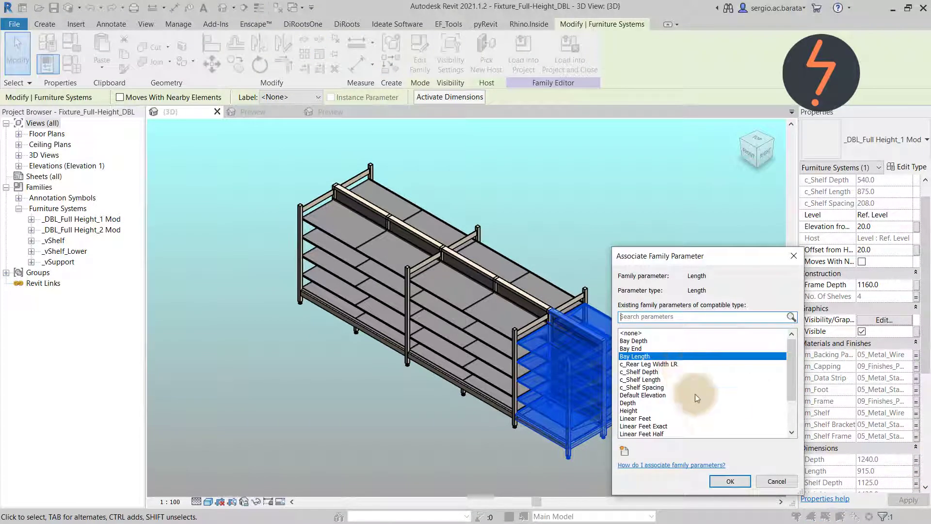
pyautogui.click(734, 481)
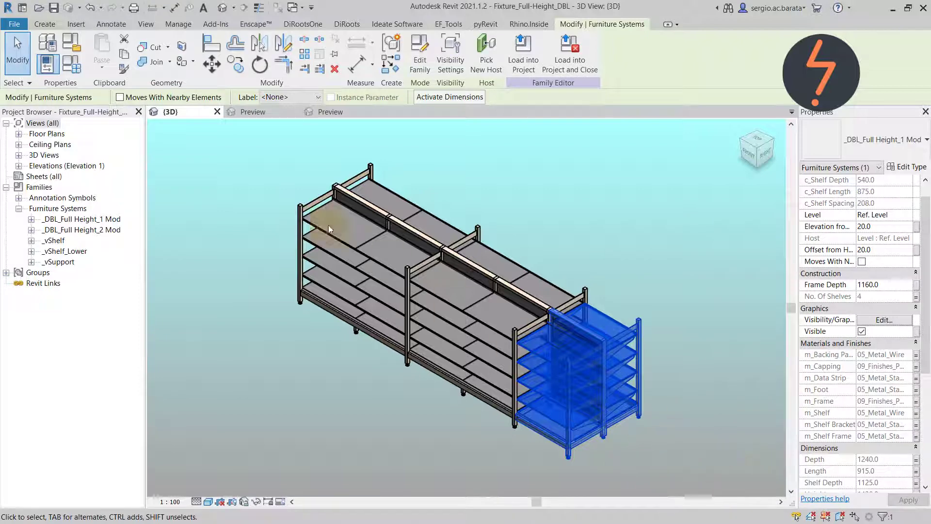
pyautogui.click(71, 63)
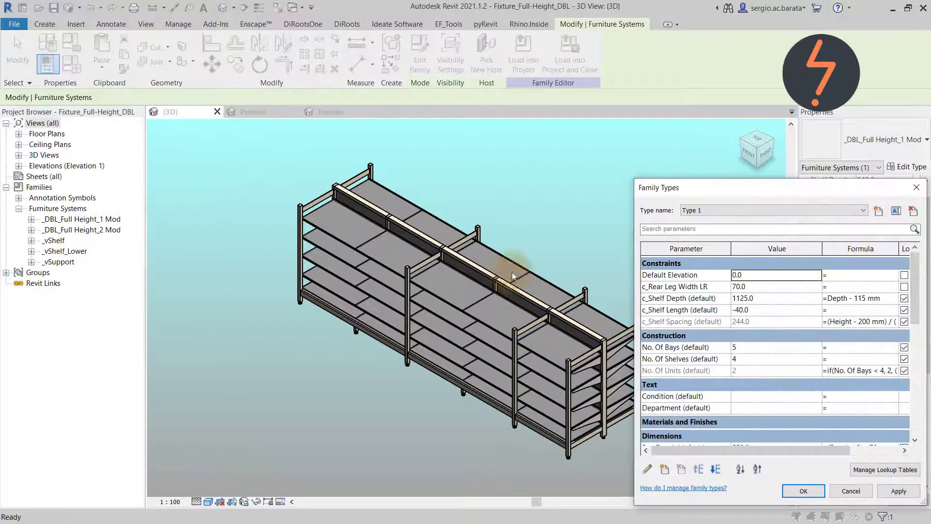
pyautogui.scroll(-2, 749, 378)
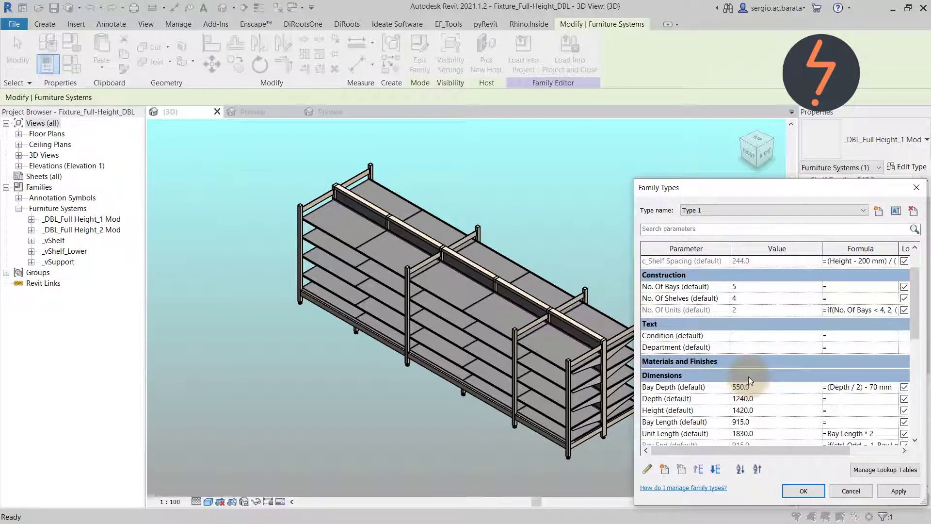
# - Set Bay Length and Bay Depth to 700 each, applying both, and accept
pyautogui.click(774, 422)
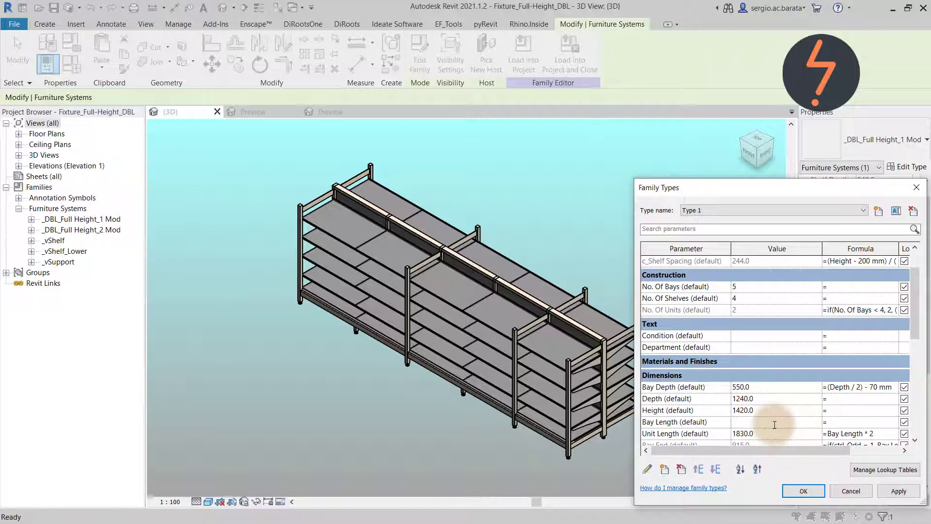
pyautogui.click(899, 491)
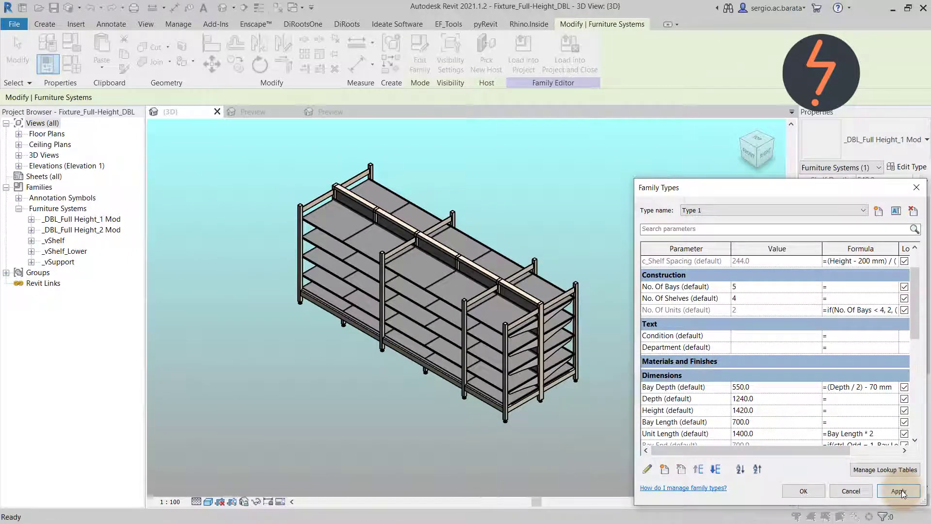
pyautogui.click(898, 491)
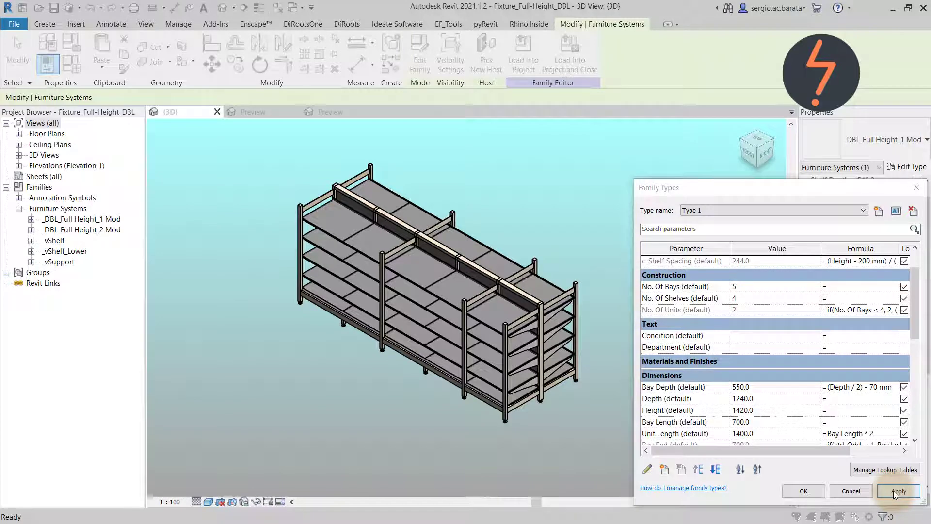
pyautogui.click(775, 392)
pyautogui.write('700')
pyautogui.click(905, 492)
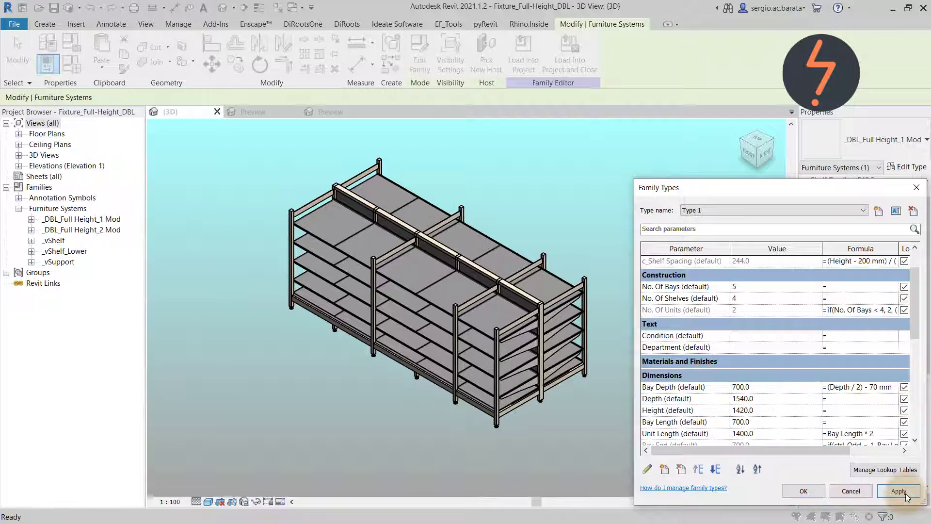
pyautogui.click(808, 492)
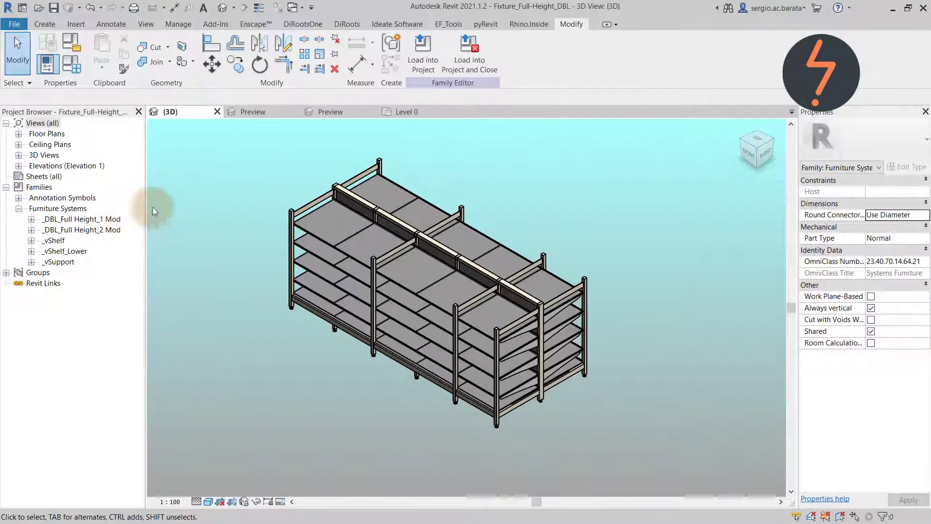
# - Load the Fixture_Full-Height_DBL family into Project1
pyautogui.click(416, 67)
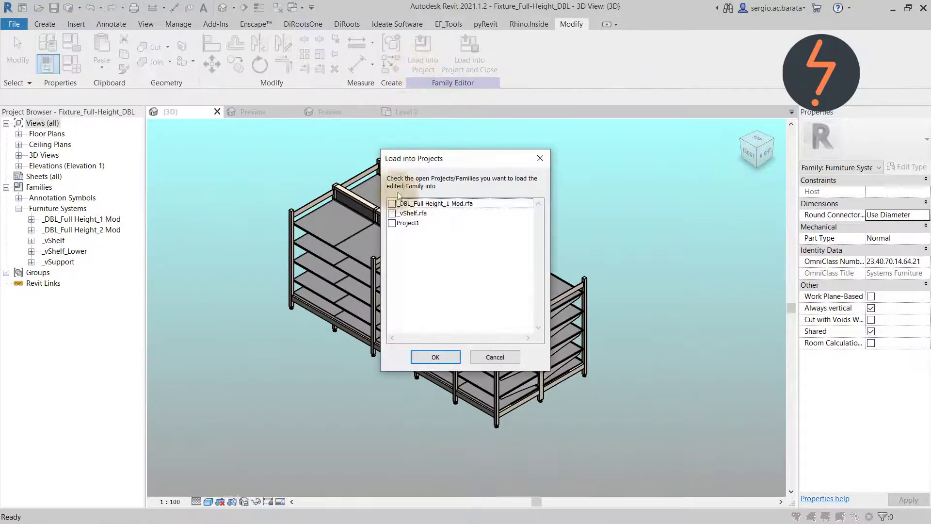
pyautogui.click(392, 223)
pyautogui.click(435, 357)
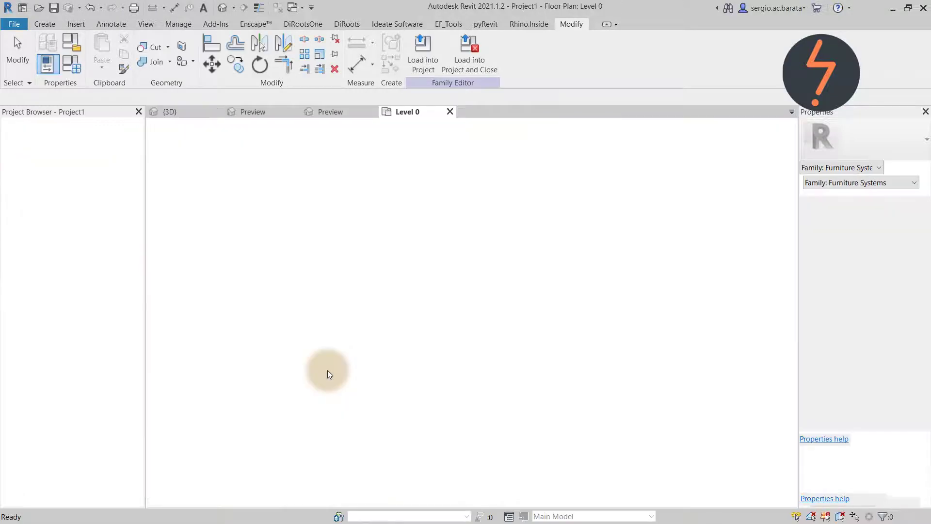
# - Create an instance of FULL HEIGHT FIXTURES - DOUBLE and place it in the Level 0 plan
pyautogui.click(6, 241)
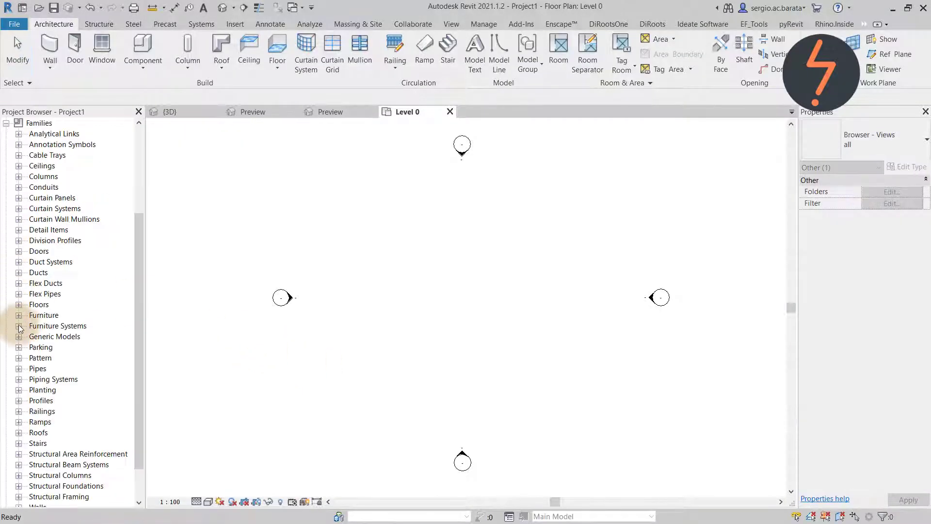
pyautogui.click(19, 326)
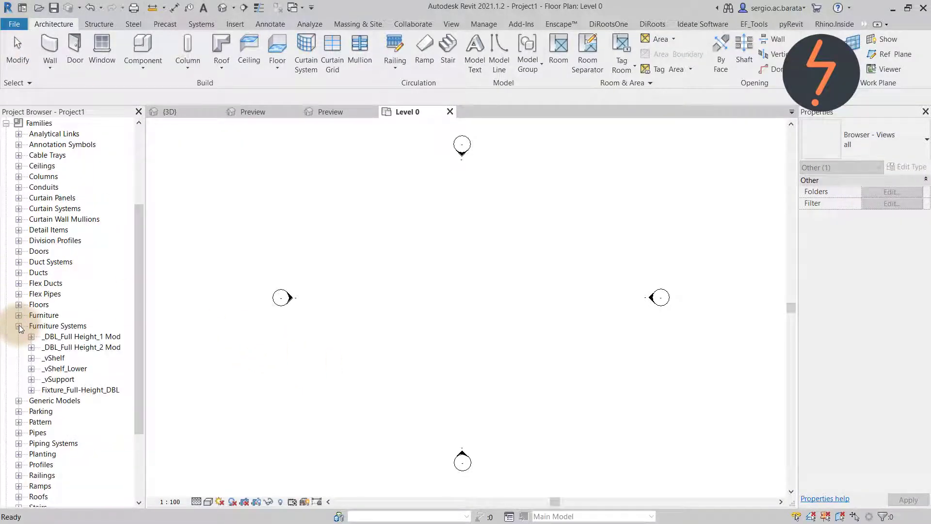
pyautogui.click(31, 390)
pyautogui.click(91, 401)
pyautogui.rightClick(119, 399)
pyautogui.click(173, 327)
pyautogui.click(430, 297)
pyautogui.click(439, 306)
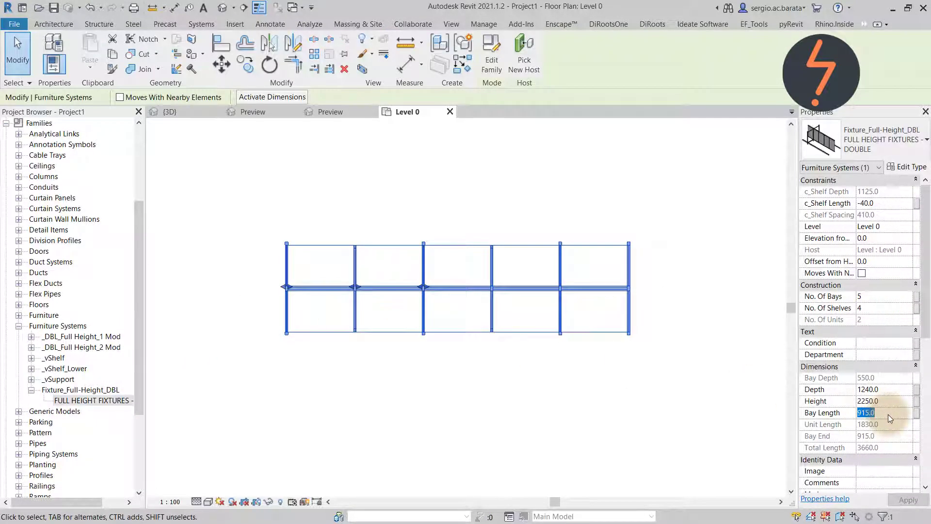
# - Give the placed fixture a Bay Length of 700 and a Depth of 1000
pyautogui.write('700')
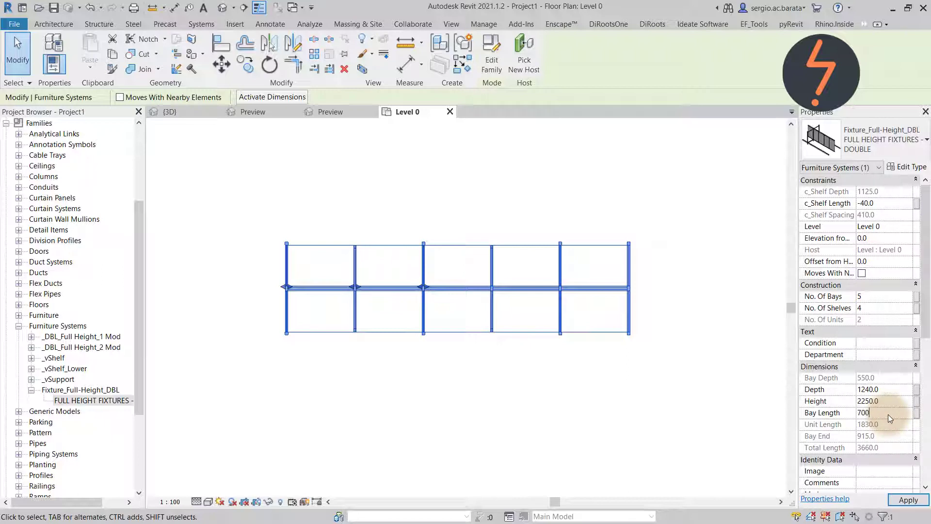
pyautogui.click(886, 391)
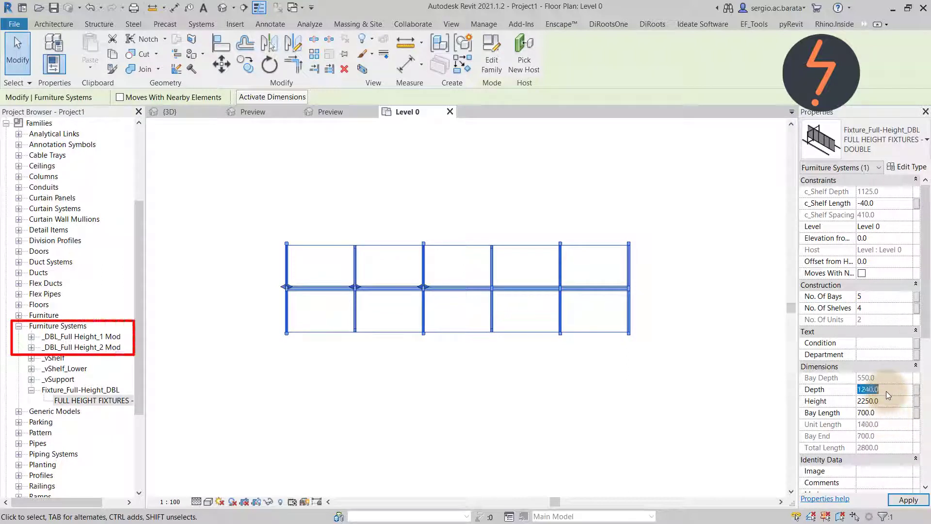
pyautogui.write('1000')
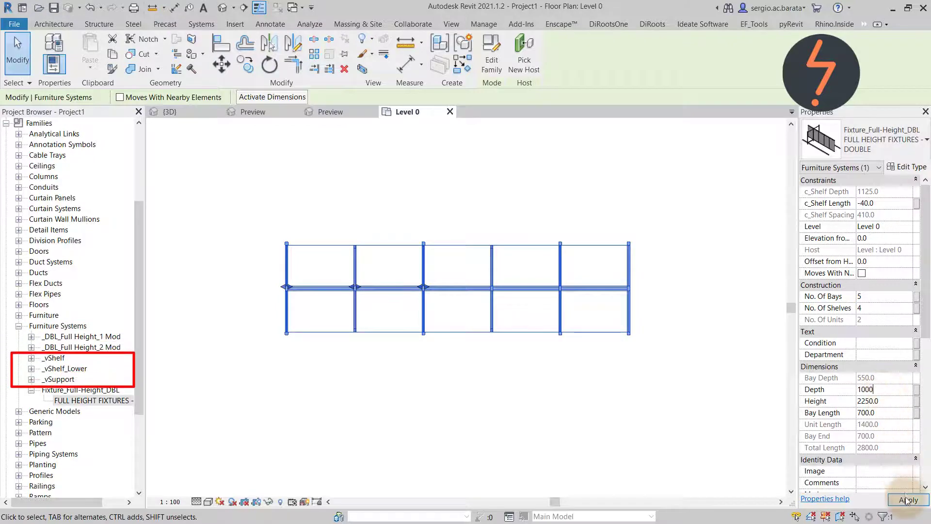
pyautogui.click(648, 289)
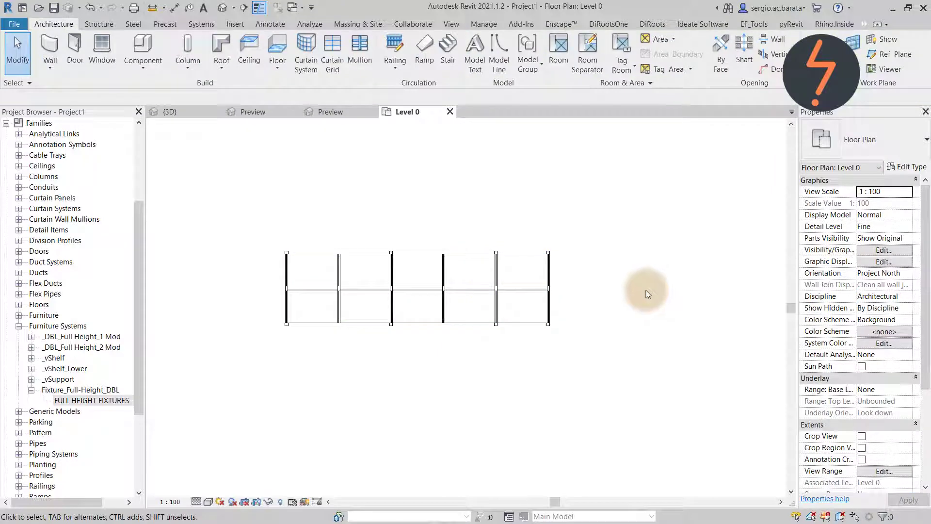
# - Add aligned dimensions (DI) showing the 700 bay and the 1000 depth
pyautogui.press('d')
pyautogui.press('i')
pyautogui.click(337, 339)
pyautogui.click(388, 333)
pyautogui.click(388, 380)
pyautogui.click(540, 325)
pyautogui.click(546, 251)
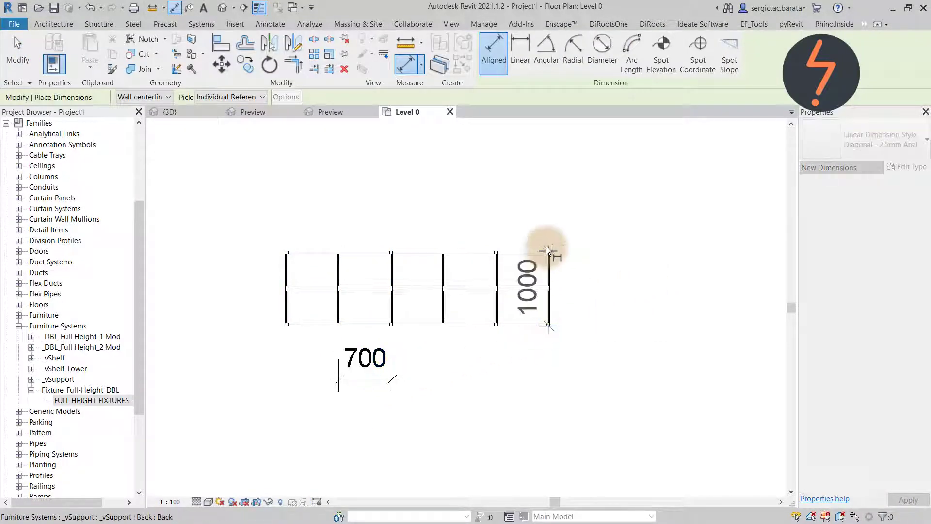
pyautogui.click(613, 277)
pyautogui.press('Escape')
pyautogui.press('Escape')
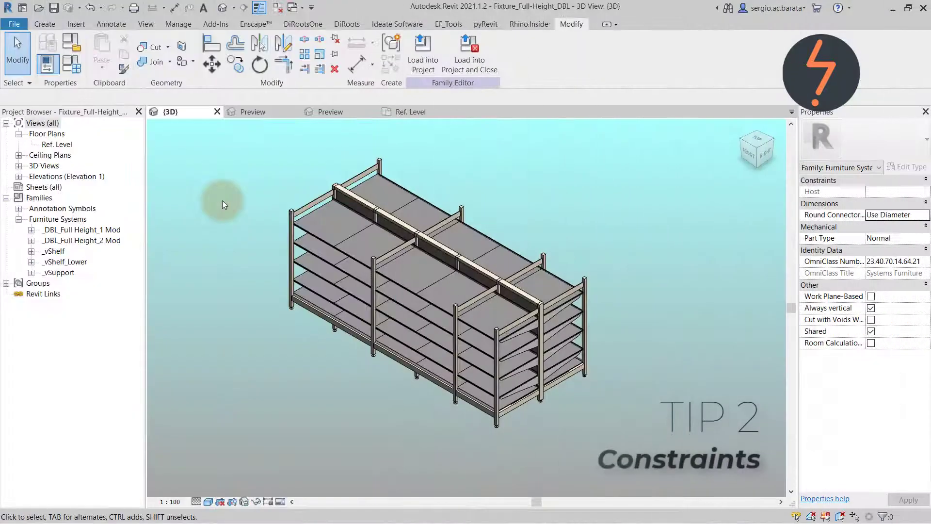
# - Open the Ref. Level plan with constraints revealed and select the first-bay alignment constraint
pyautogui.doubleClick(65, 145)
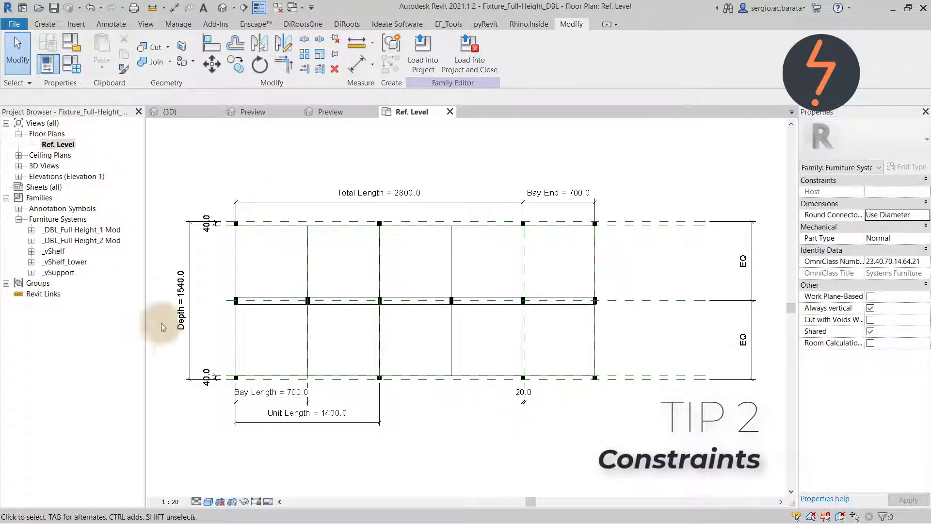
pyautogui.click(256, 502)
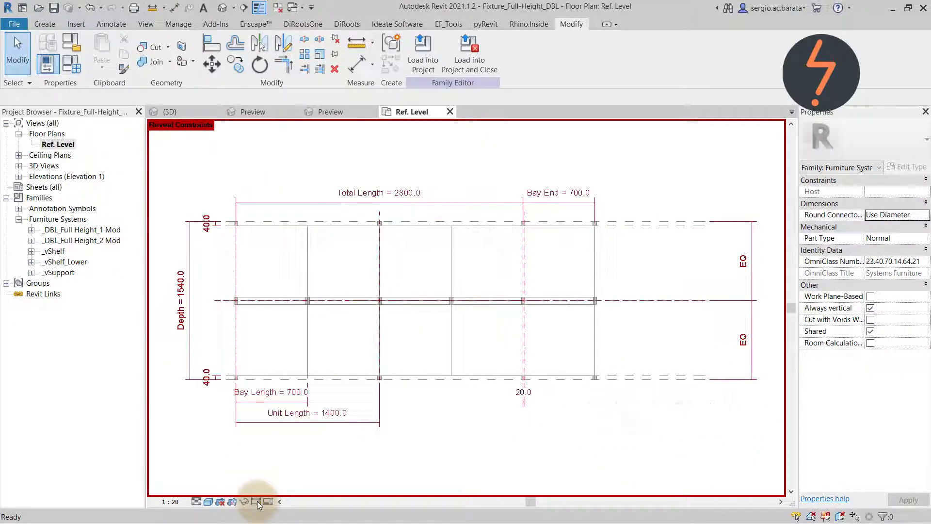
pyautogui.click(236, 263)
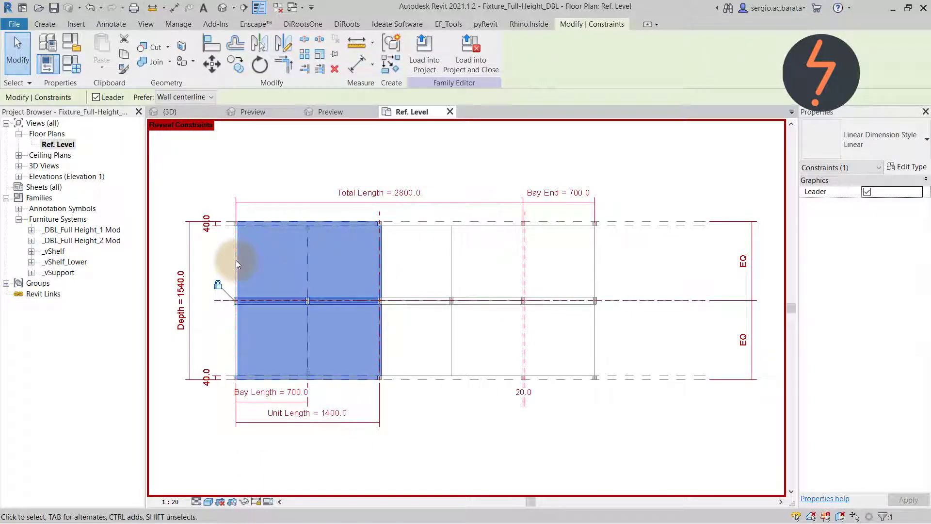
# - Unlock the end-bay alignment constraint and select Array Group 1
pyautogui.click(636, 304)
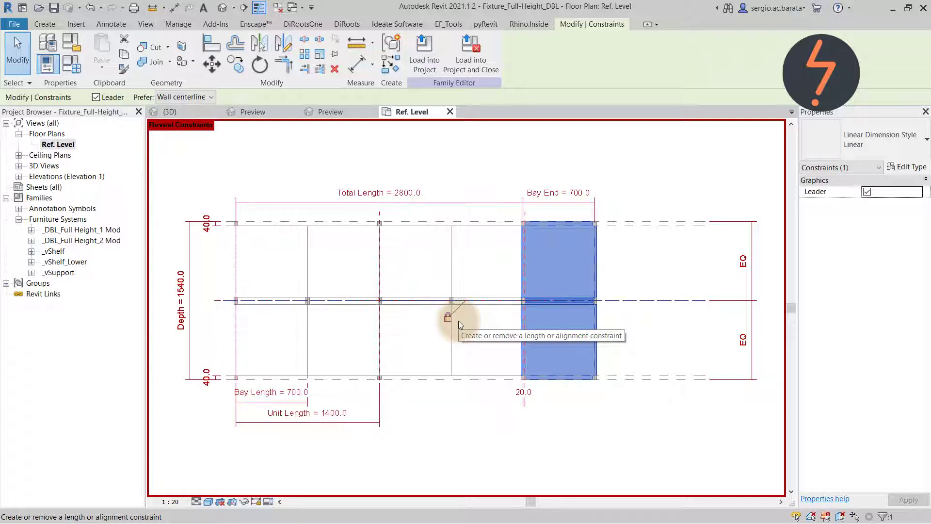
pyautogui.click(458, 321)
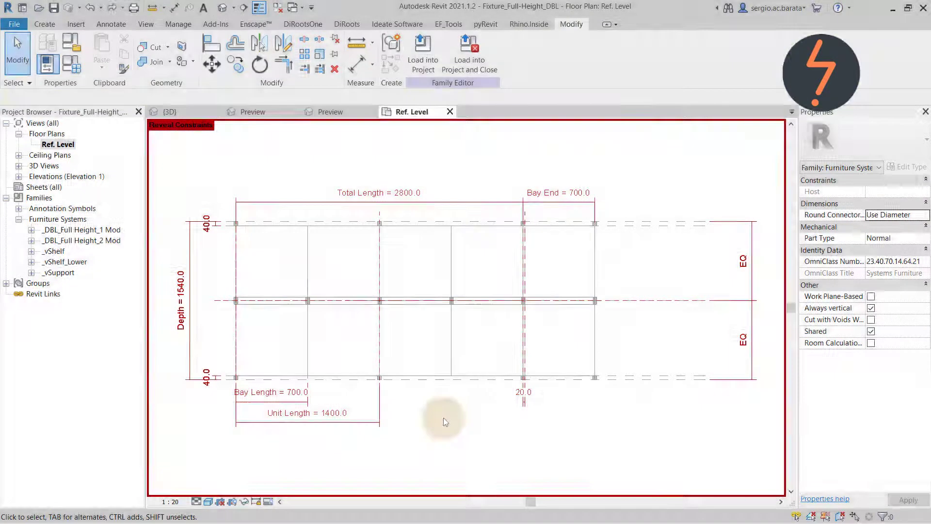
pyautogui.click(444, 410)
pyautogui.click(445, 377)
# - Move Array Group 1 by 100 with MV and remove the conflicting constraints
pyautogui.press('m')
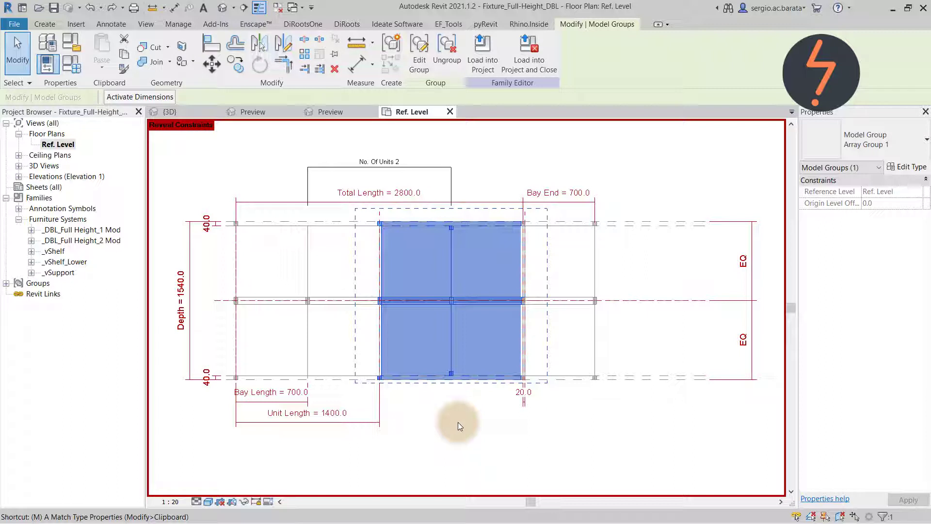
pyautogui.press('m')
pyautogui.press('v')
pyautogui.click(458, 422)
pyautogui.write('100')
pyautogui.press('Return')
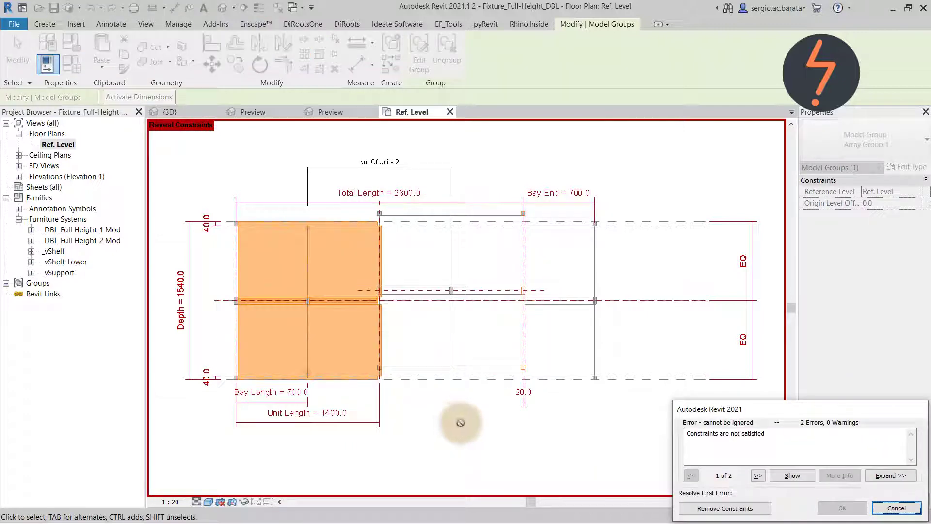
pyautogui.click(713, 508)
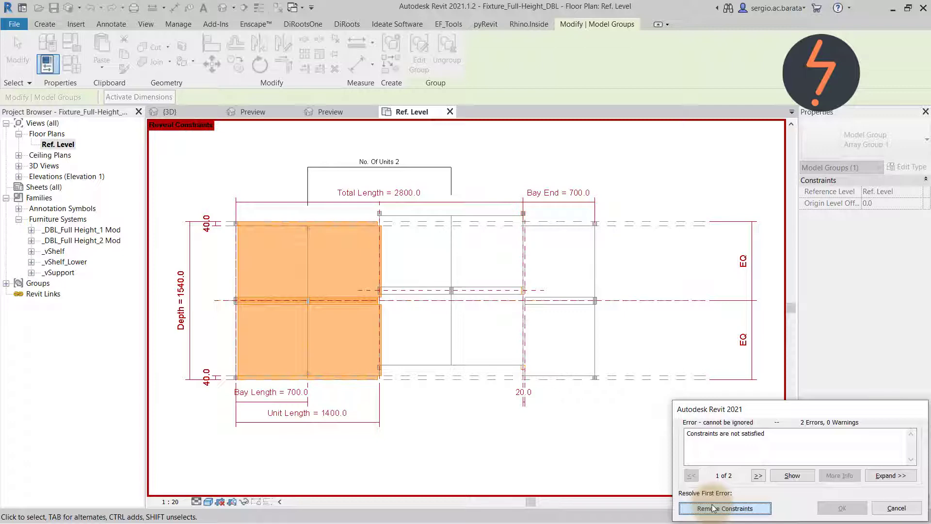
pyautogui.click(713, 508)
# - Flex No. Of Bays to 6, removing the blocking constraints, and accept
pyautogui.press('Escape')
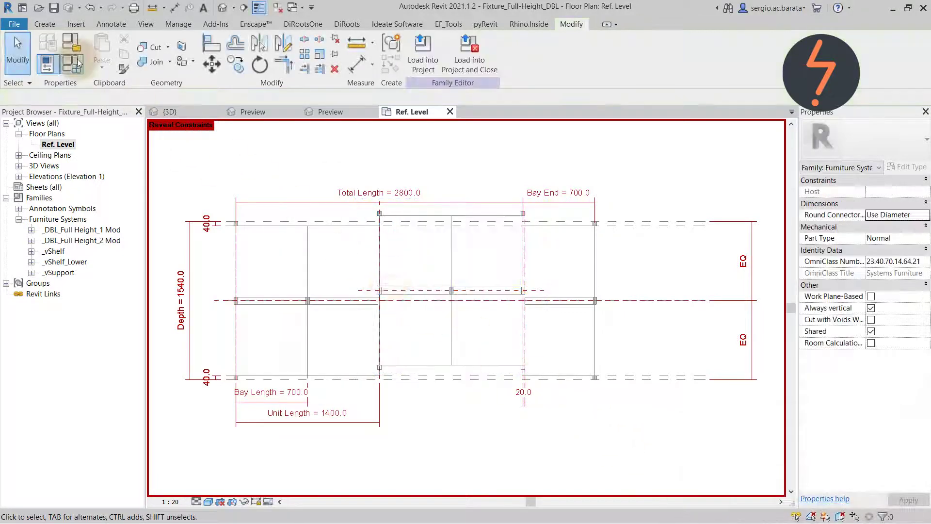
pyautogui.click(77, 62)
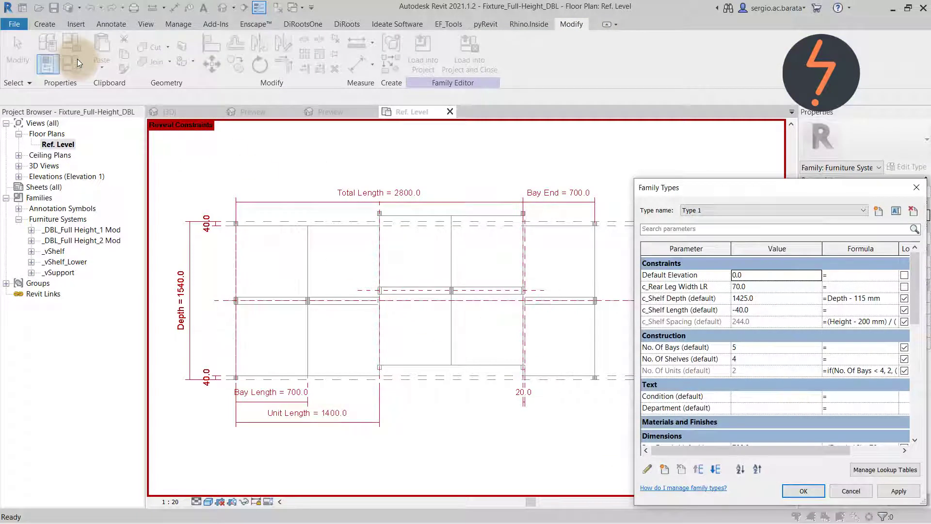
pyautogui.click(777, 348)
pyautogui.click(817, 345)
pyautogui.click(889, 491)
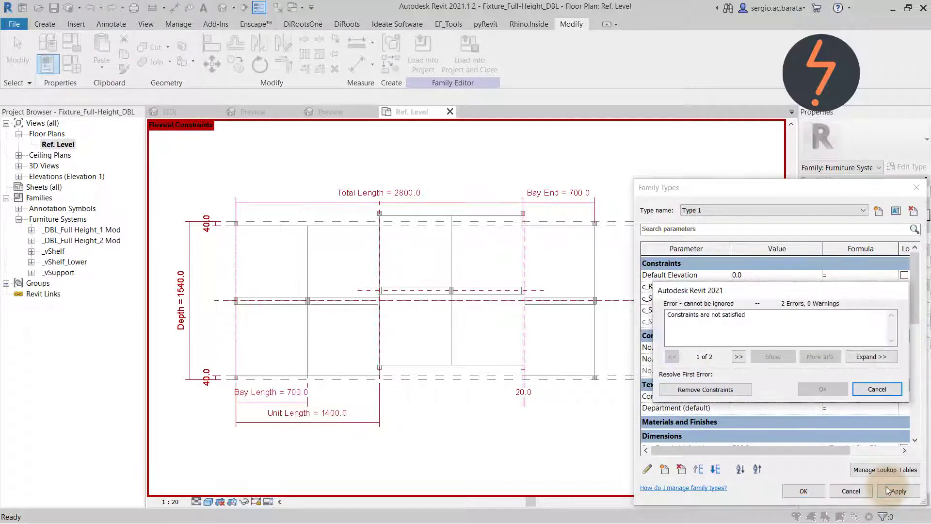
pyautogui.click(750, 390)
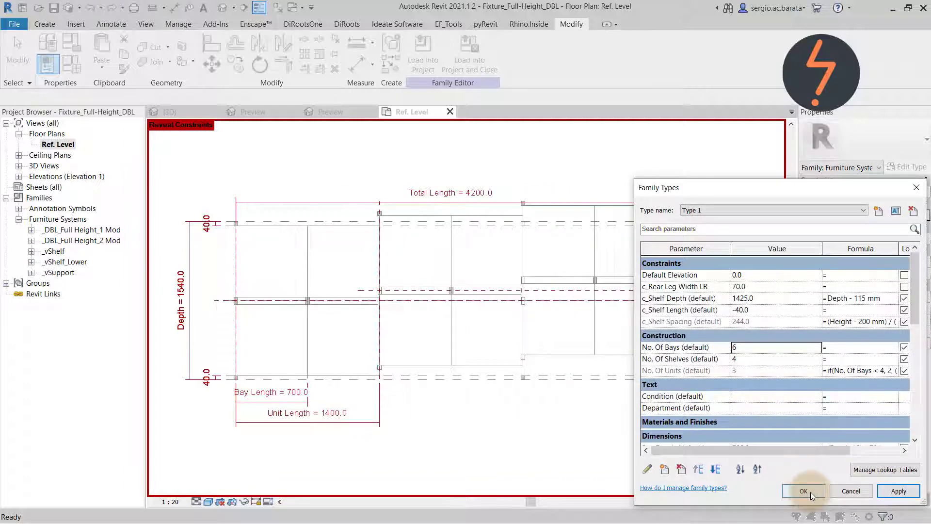
pyautogui.click(804, 491)
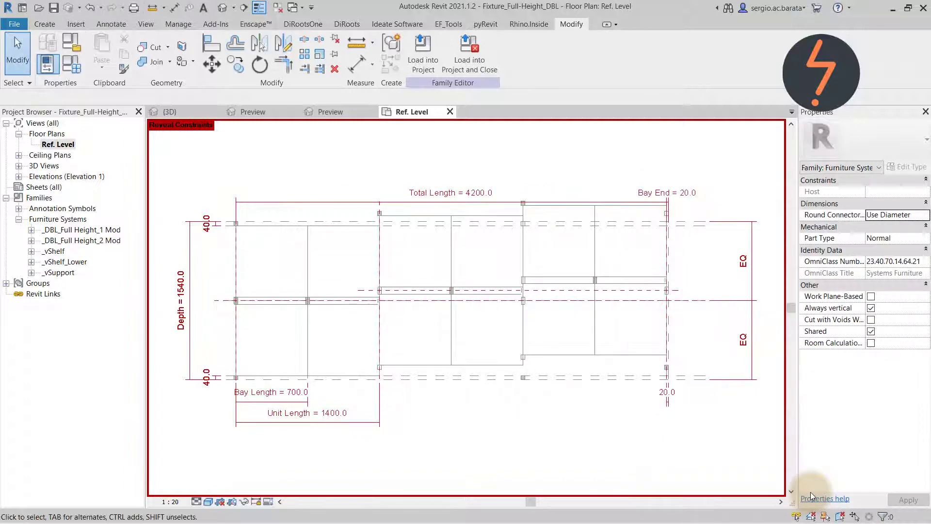
# - Set No. Of Bays to 8, apply, and accept
pyautogui.click(72, 63)
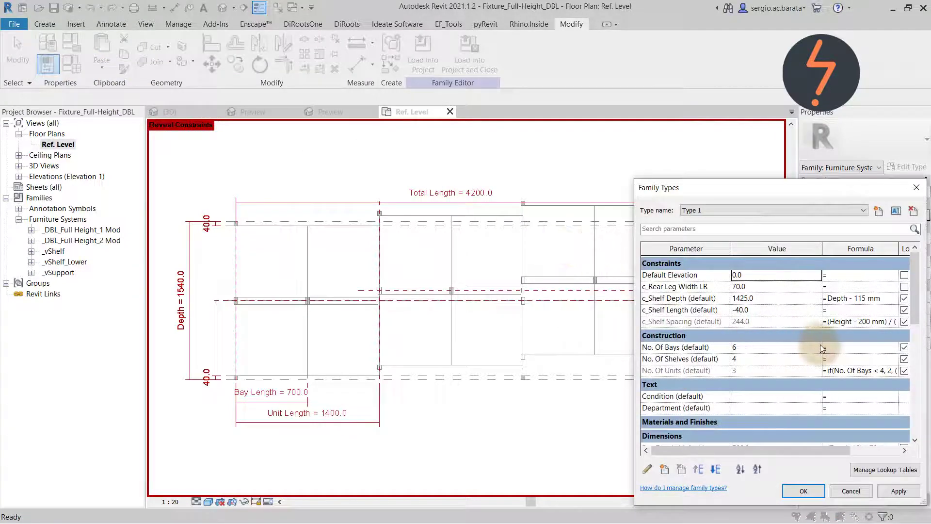
pyautogui.click(800, 347)
pyautogui.write('8')
pyautogui.click(899, 491)
pyautogui.click(804, 491)
# - Zoom the plan to fit, inspect the Preview 3D view, then return to Ref. Level
pyautogui.rightClick(590, 454)
pyautogui.click(650, 395)
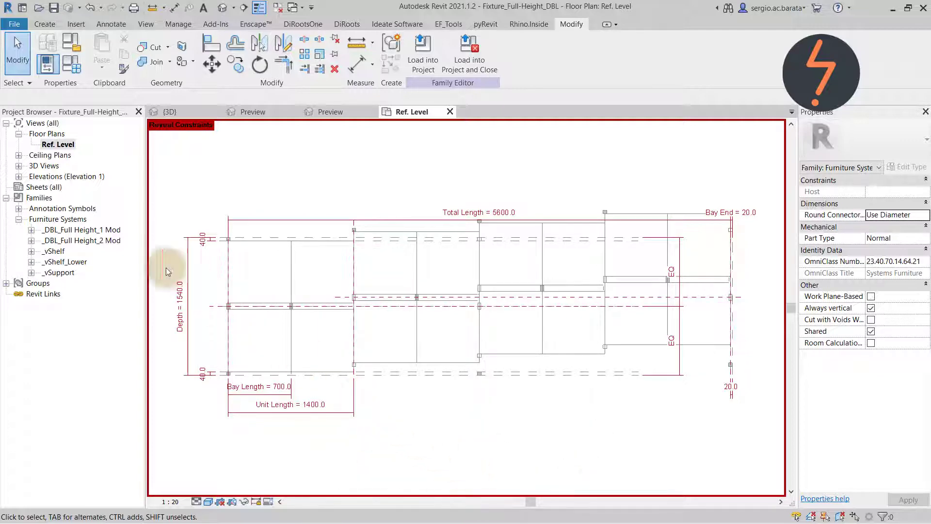
pyautogui.click(19, 166)
pyautogui.click(51, 176)
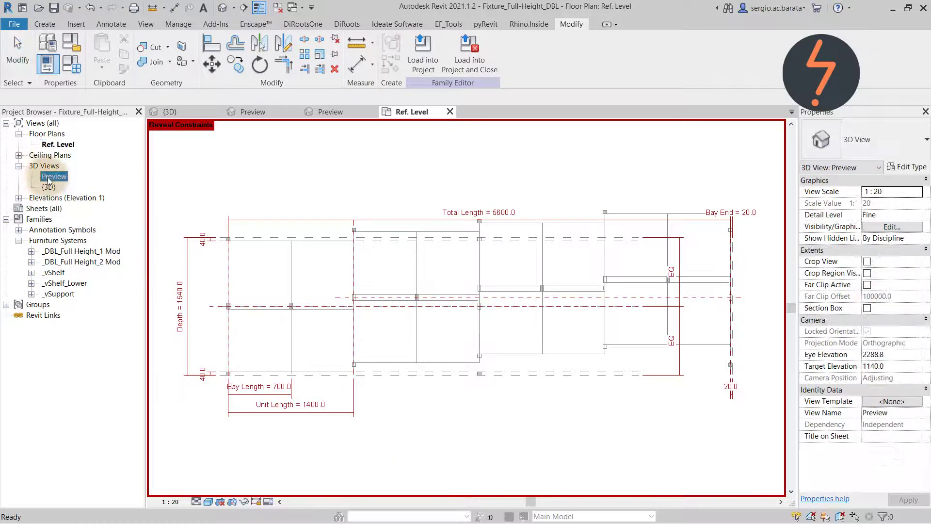
pyautogui.doubleClick(48, 179)
pyautogui.click(196, 190)
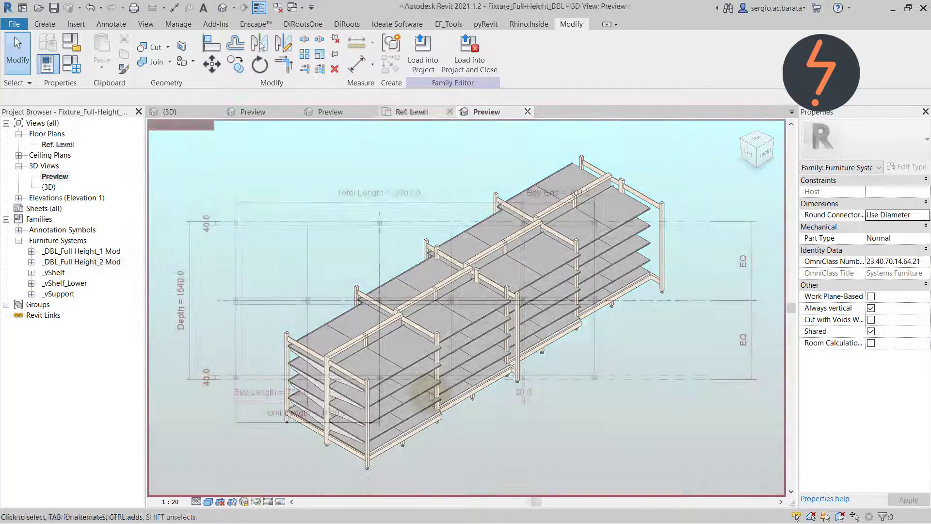
pyautogui.click(430, 389)
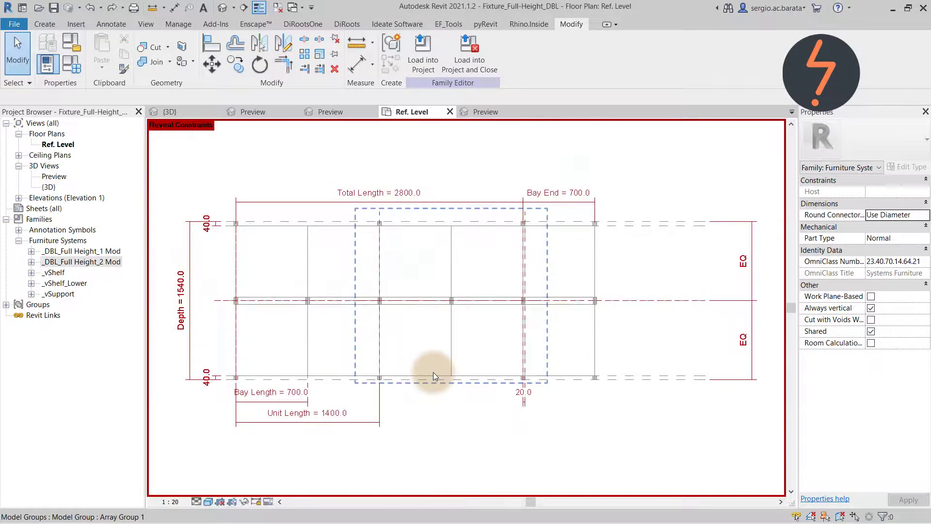
# - Delete both Array Group model groups from the plan
pyautogui.click(433, 373)
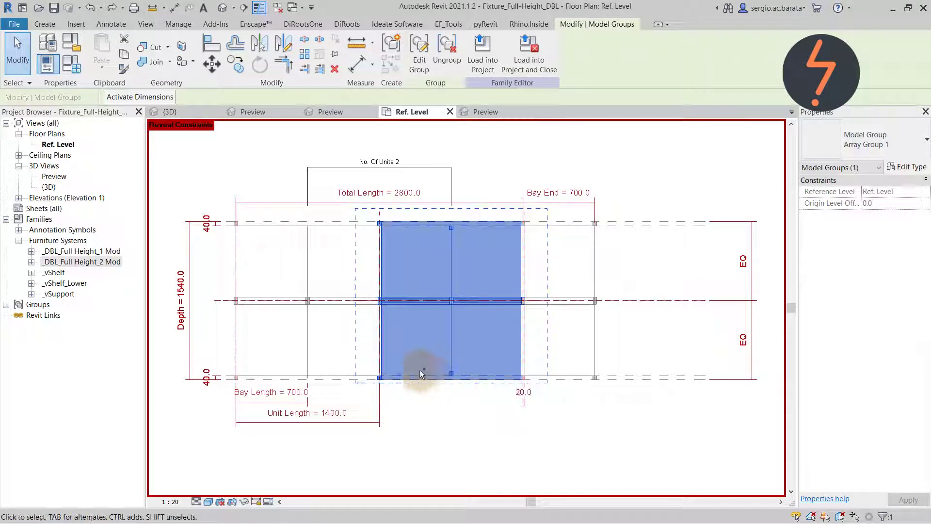
pyautogui.keyDown('ctrl'); pyautogui.click(310, 356); pyautogui.keyUp('ctrl')
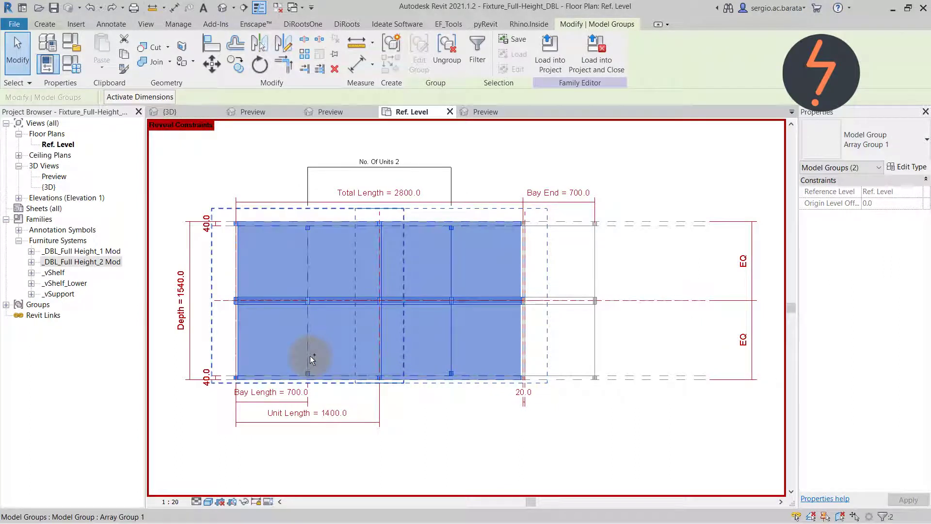
pyautogui.press('Delete')
# - Place one _DBL_Full Height_2 Mod instance from the Project Browser and select it
pyautogui.doubleClick(73, 261)
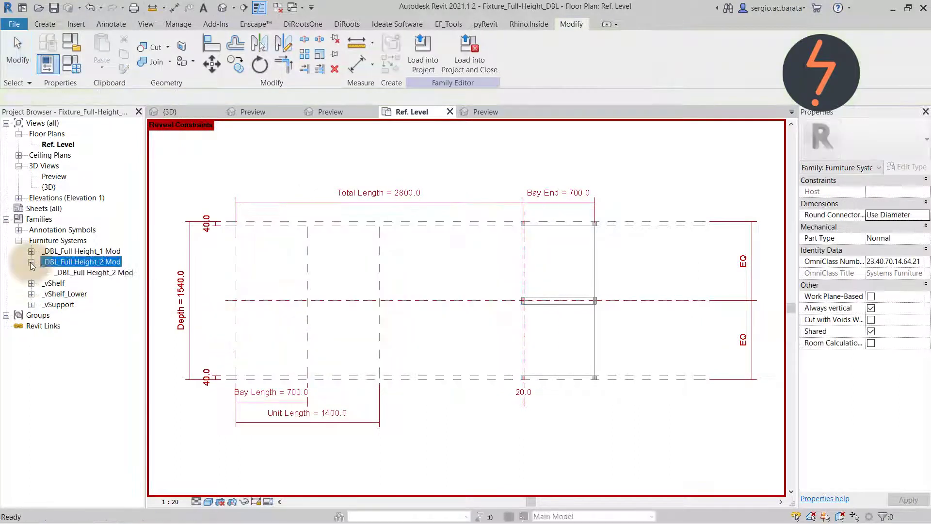
pyautogui.rightClick(72, 273)
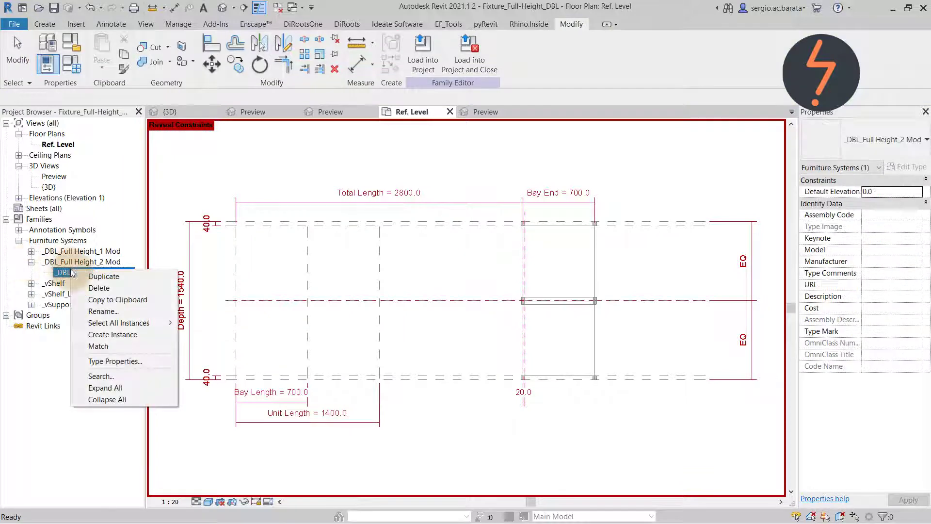
pyautogui.click(112, 334)
pyautogui.click(194, 333)
pyautogui.press('Escape')
pyautogui.press('Escape')
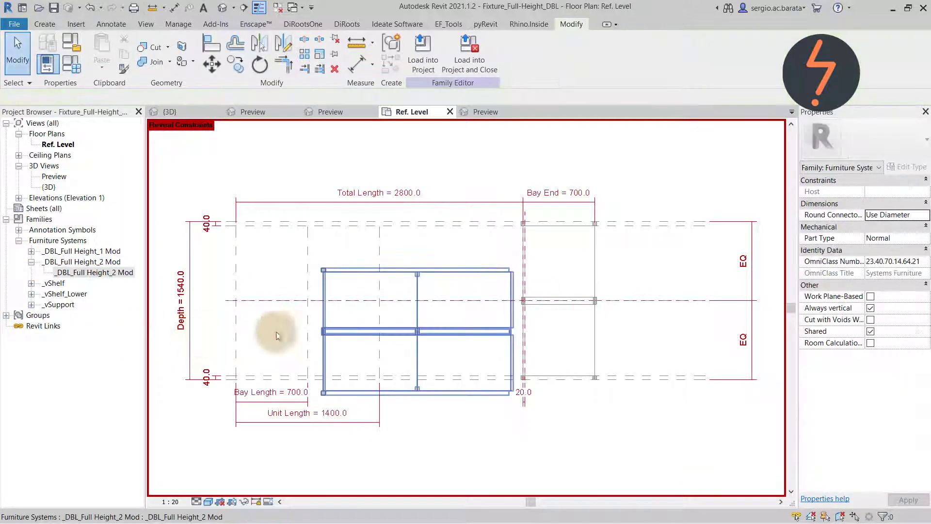
pyautogui.click(336, 331)
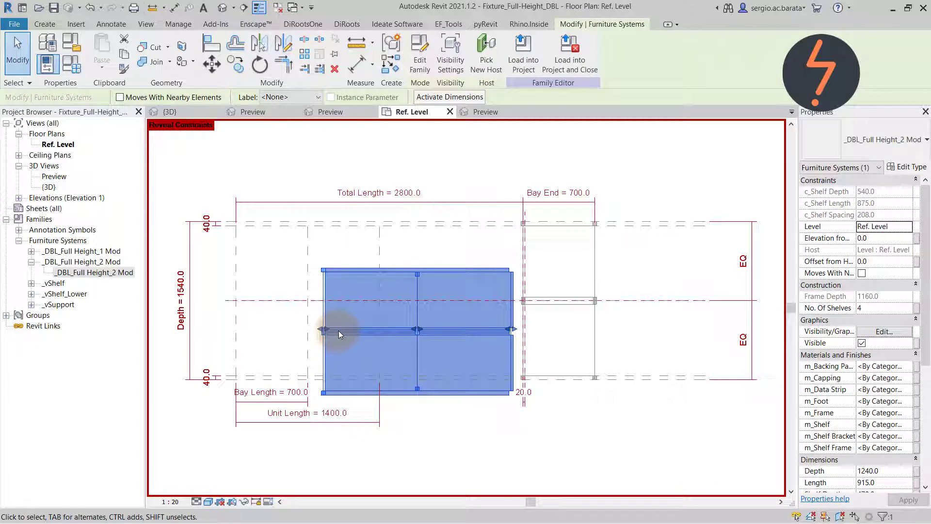
# - Link the unit's Depth to the family's Depth and its Length to Bay Length
pyautogui.click(915, 355)
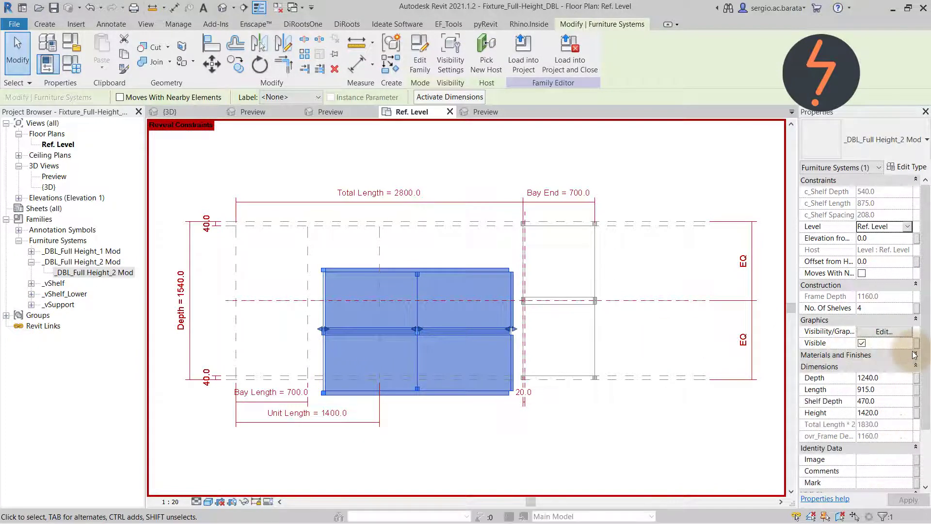
pyautogui.click(917, 378)
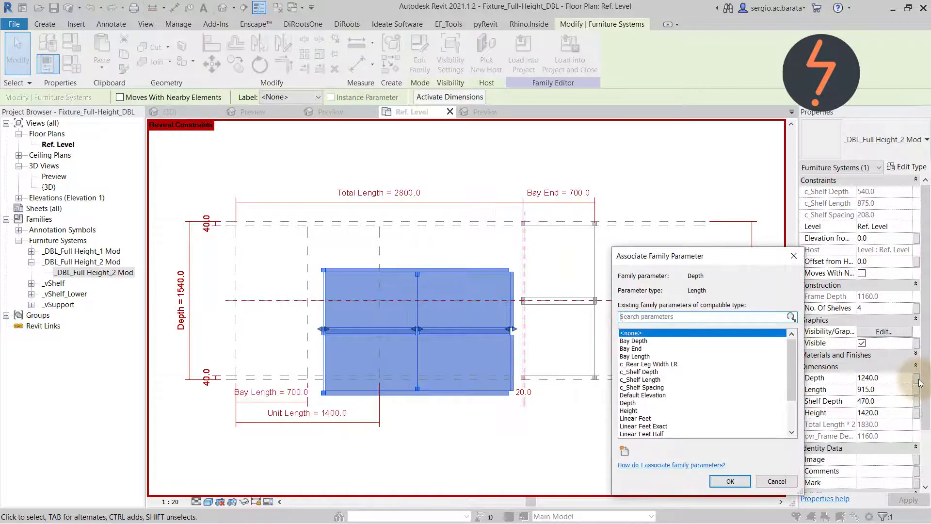
pyautogui.click(645, 403)
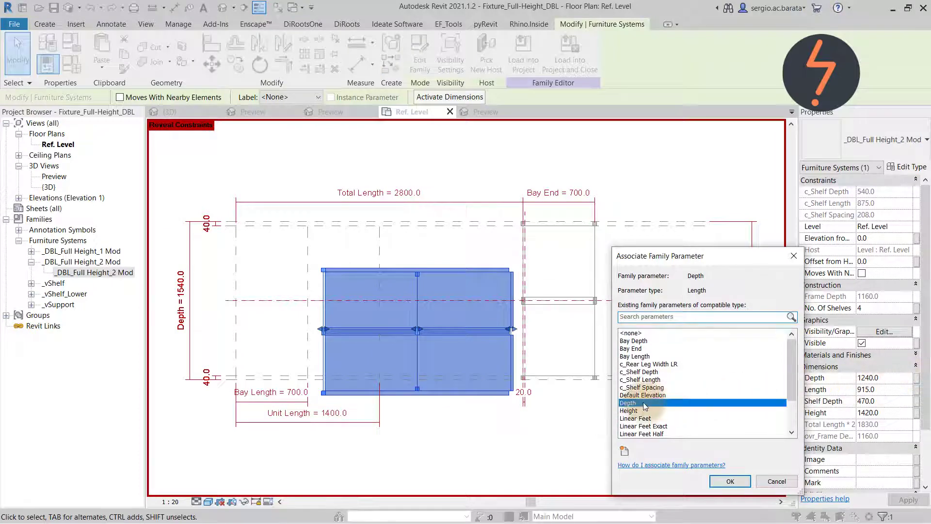
pyautogui.click(731, 481)
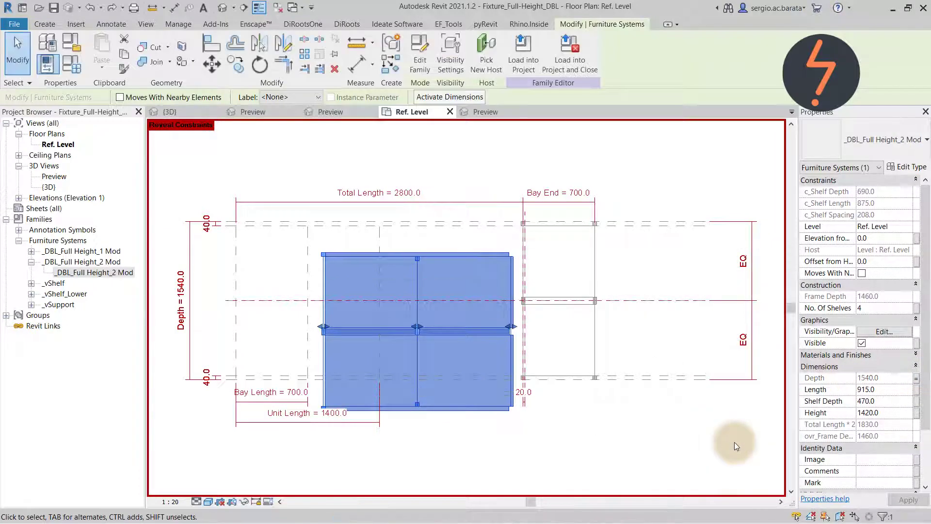
pyautogui.click(917, 390)
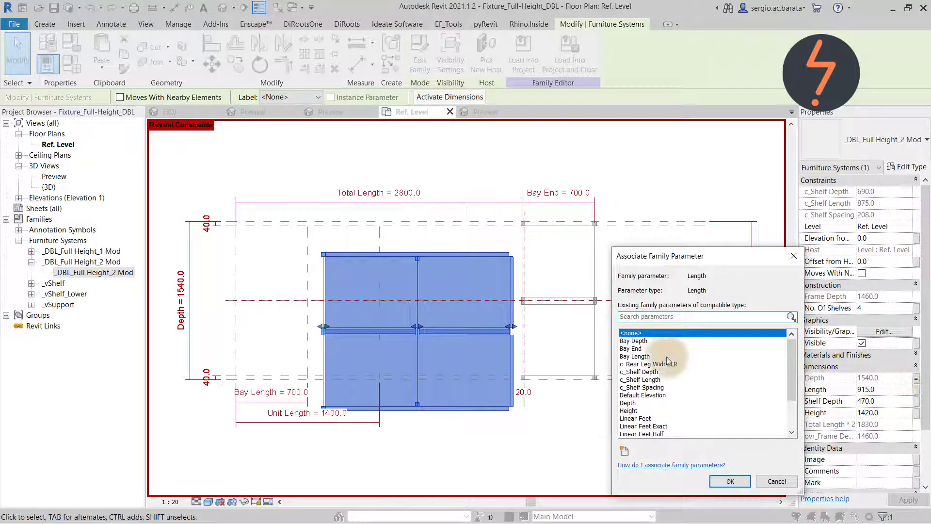
pyautogui.click(636, 356)
pyautogui.click(730, 480)
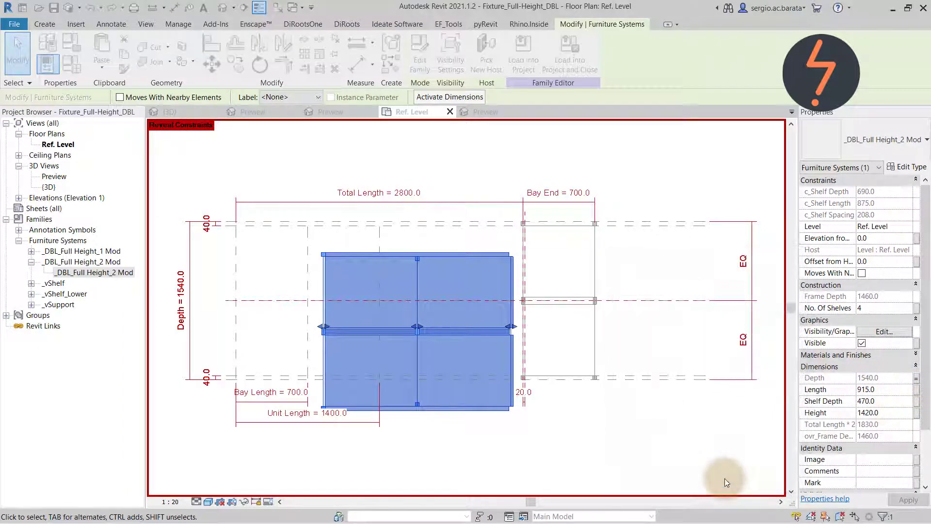
# - Link the unit's Shelf Depth to c_Shelf Depth and its Height to Height
pyautogui.click(917, 401)
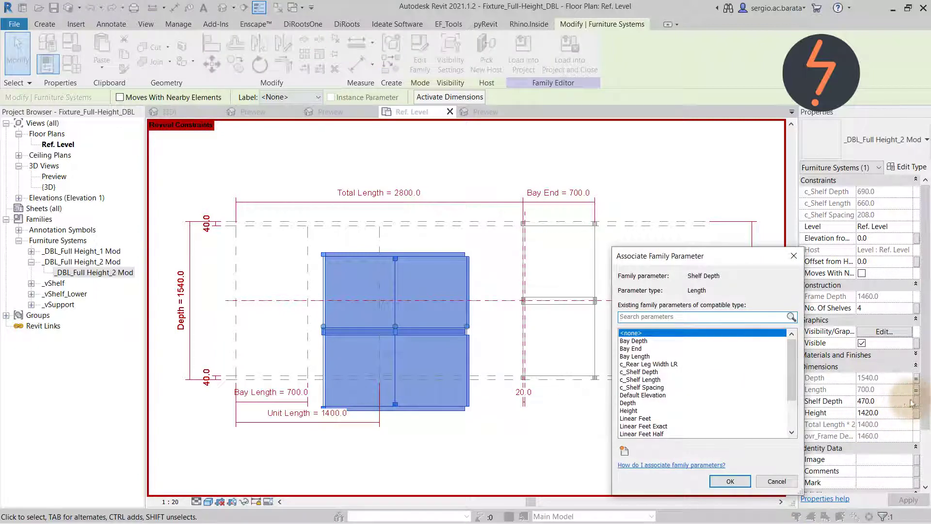
pyautogui.click(647, 371)
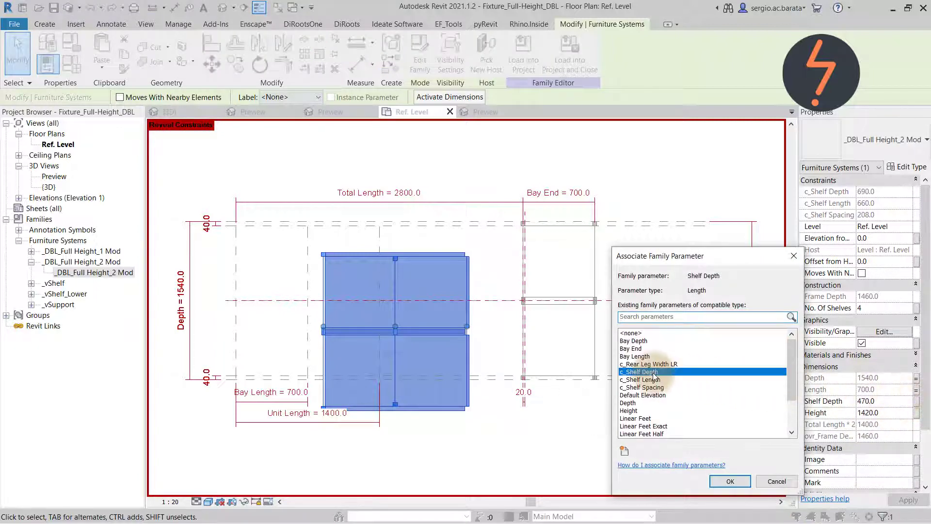
pyautogui.click(731, 480)
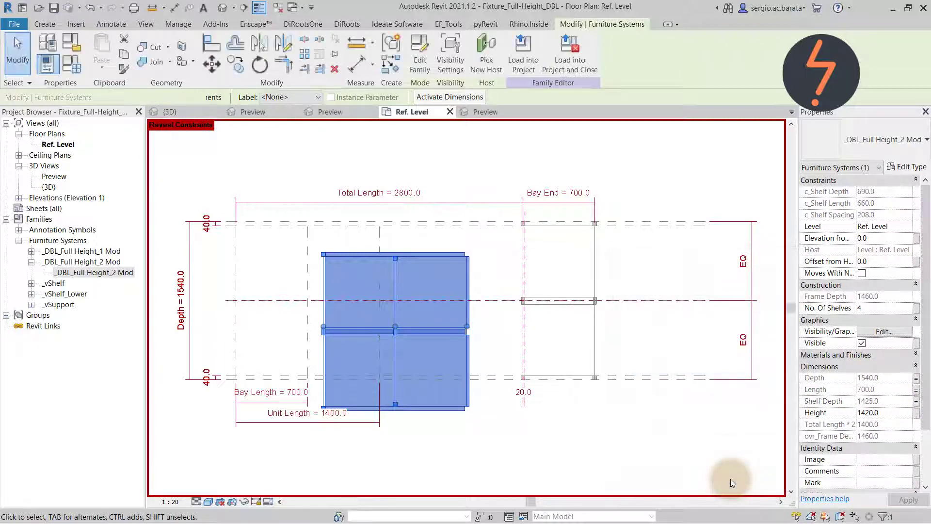
pyautogui.click(916, 413)
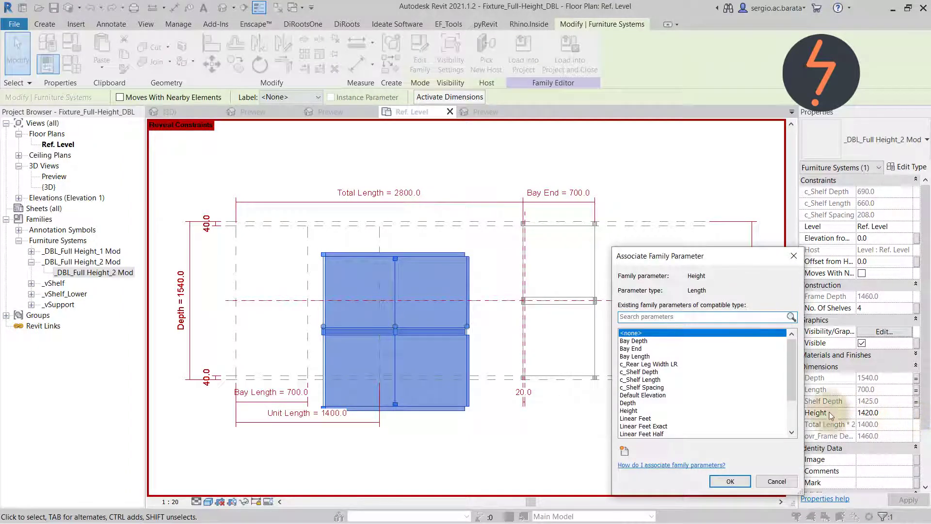
pyautogui.click(642, 410)
pyautogui.click(724, 481)
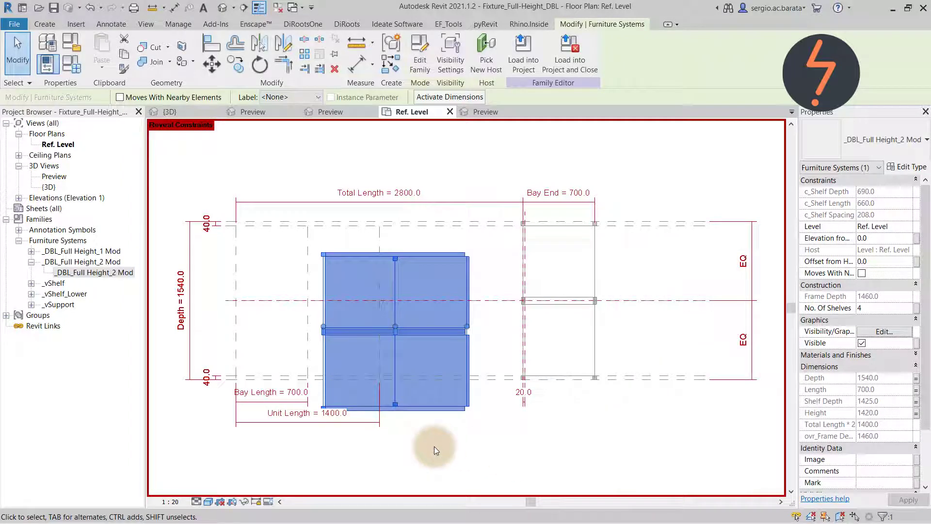
# - Align the unit's centreline and left edge to the centre and left reference planes, then select it
pyautogui.click(435, 446)
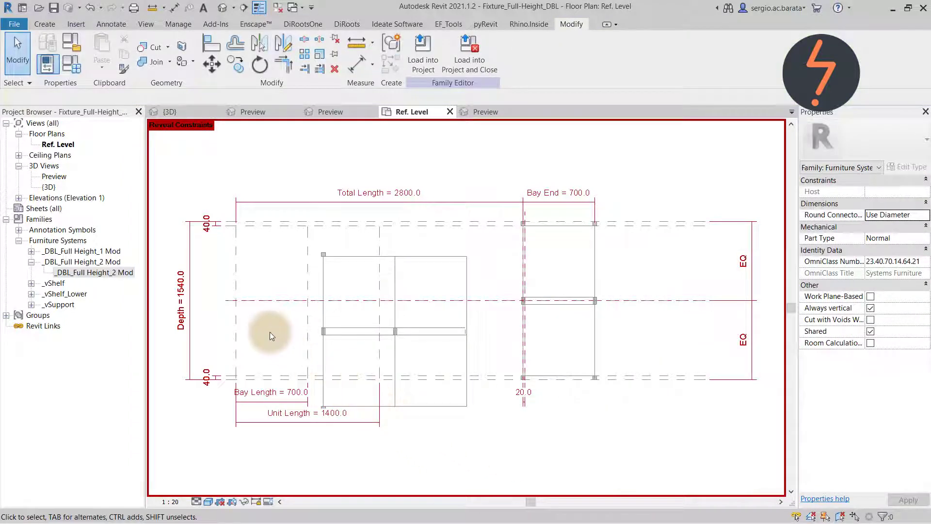
pyautogui.press('a')
pyautogui.press('l')
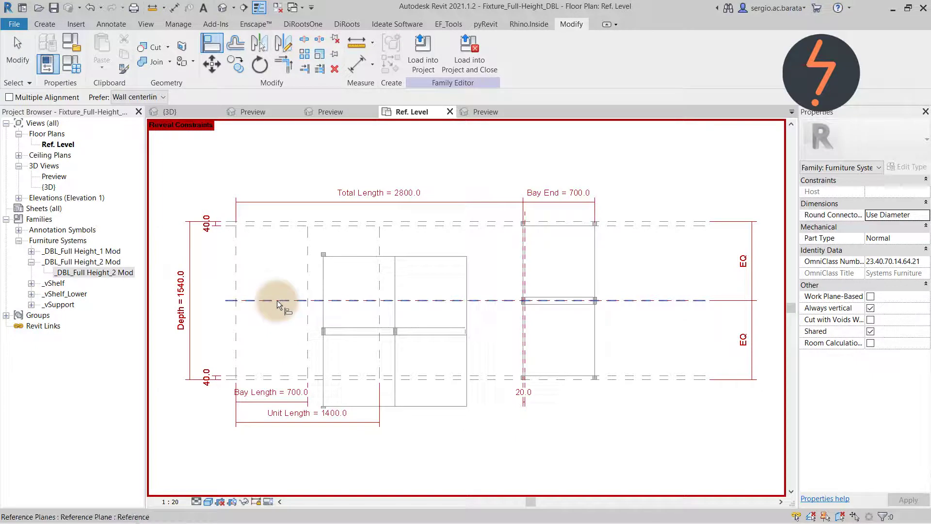
pyautogui.click(277, 301)
pyautogui.click(345, 330)
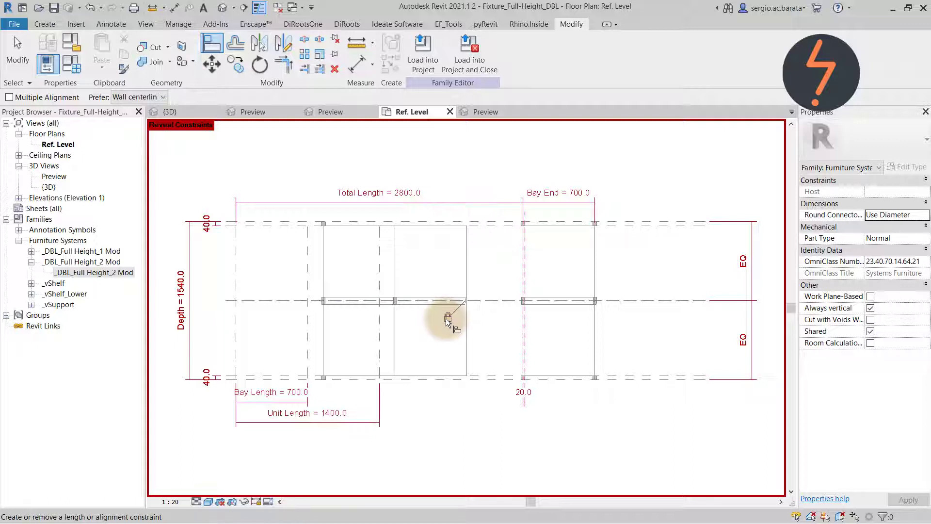
pyautogui.click(236, 345)
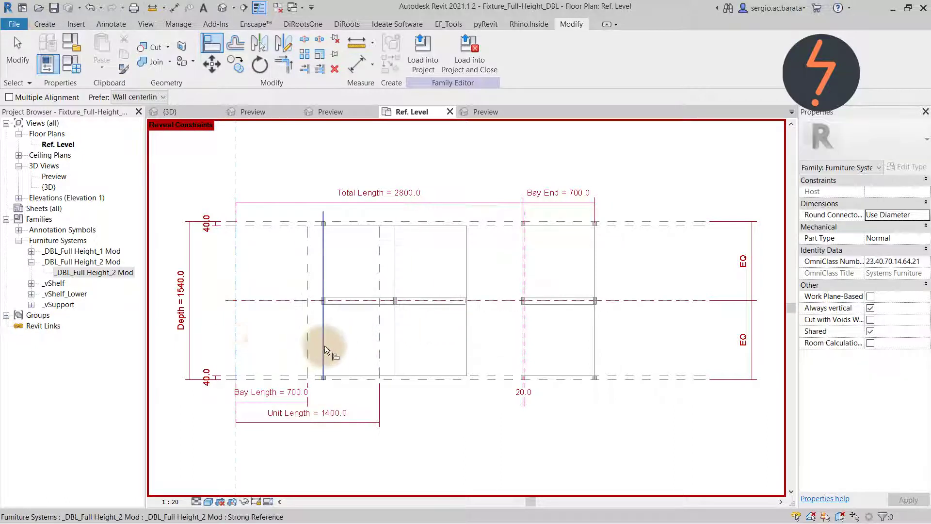
pyautogui.click(322, 346)
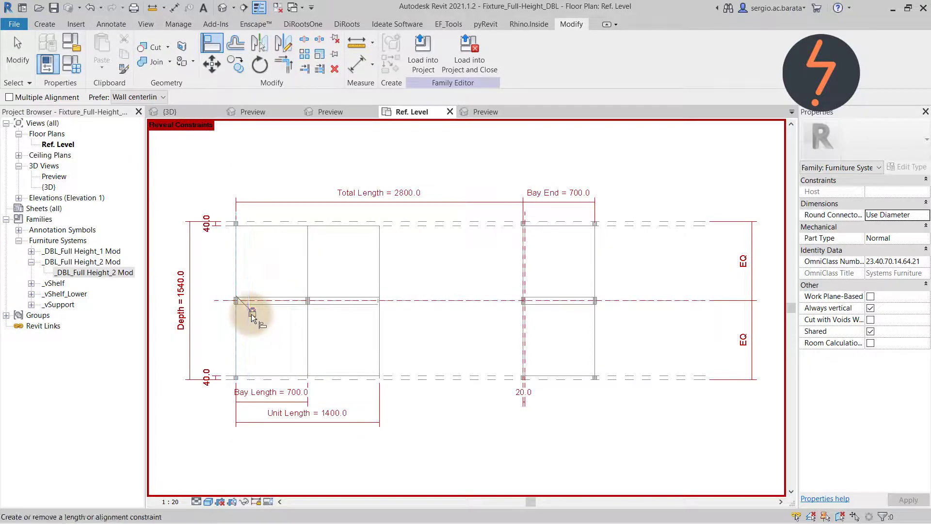
pyautogui.press('Escape')
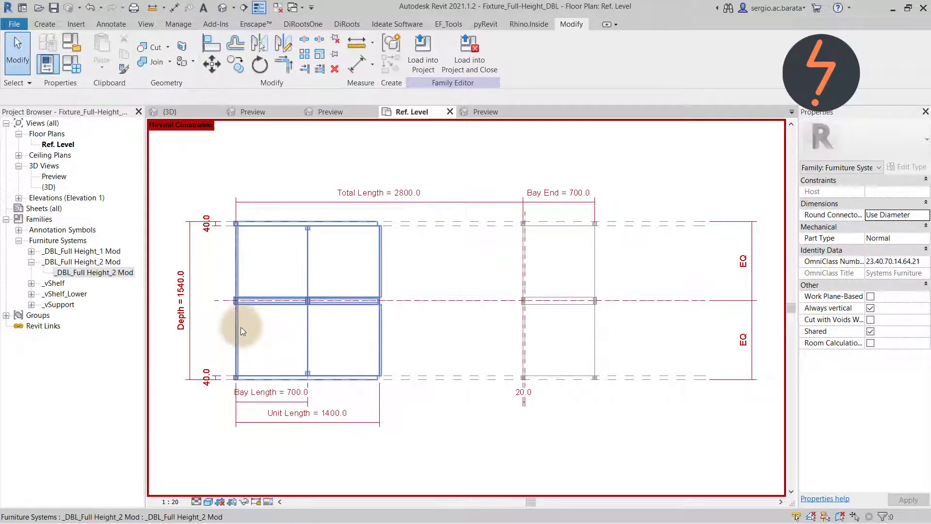
pyautogui.click(240, 327)
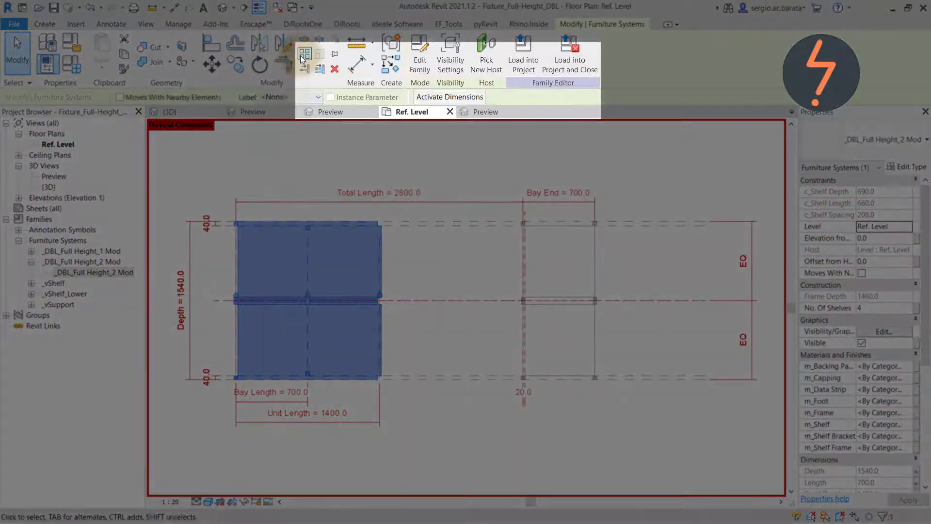
# - Array the unit into two copies from its corner to the next bay position
pyautogui.click(302, 59)
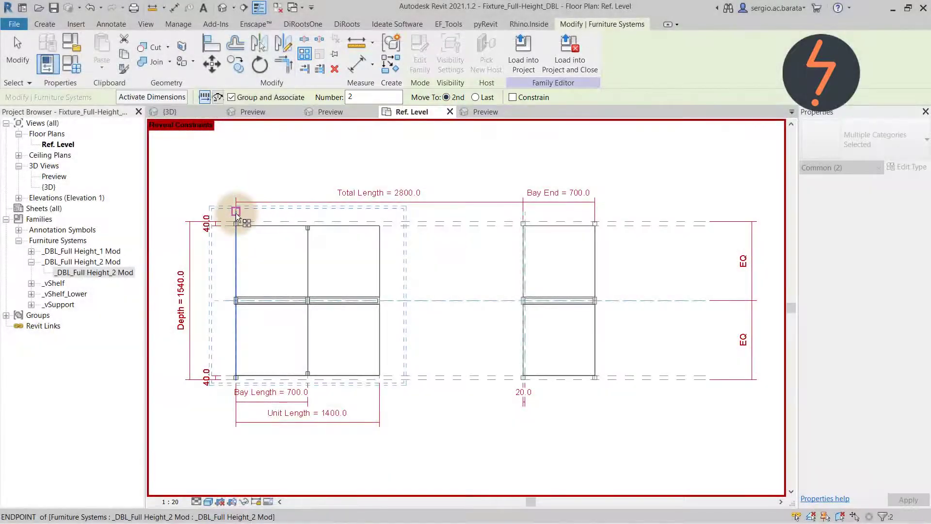
pyautogui.click(236, 211)
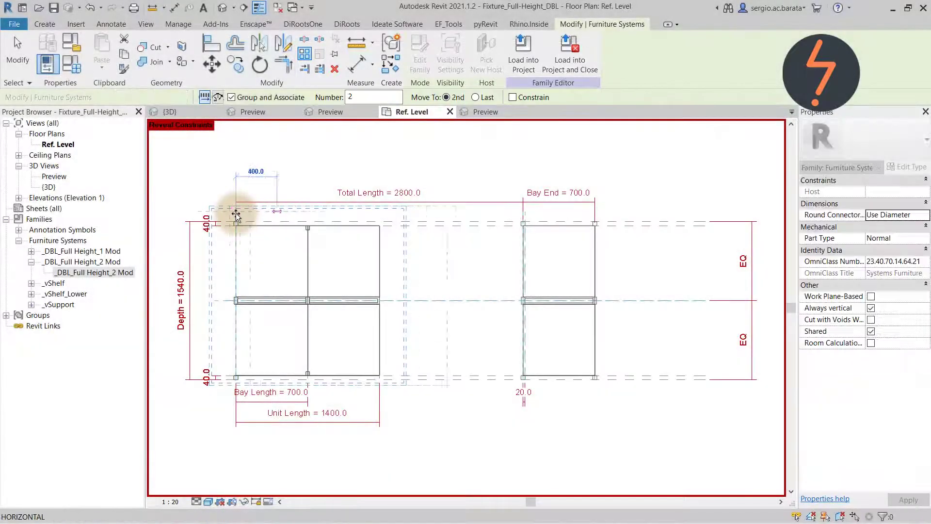
pyautogui.click(393, 215)
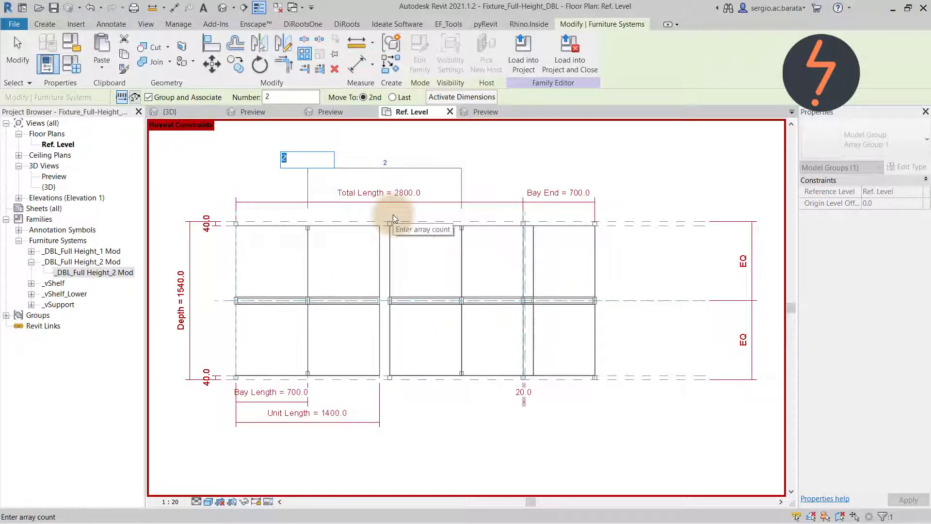
pyautogui.press('Return')
pyautogui.press('Escape')
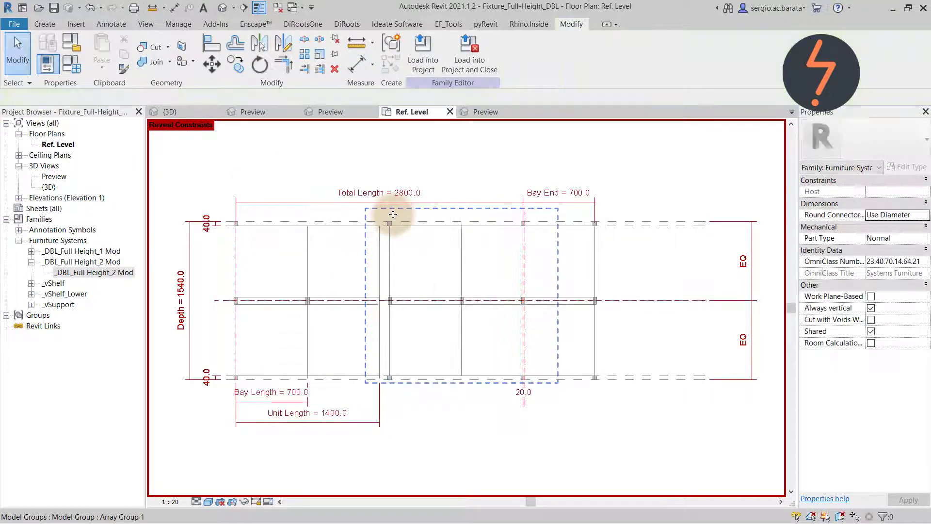
# - Align and lock the copy's edge to the reference line, and its centreline to the middle plane
pyautogui.press('a')
pyautogui.press('l')
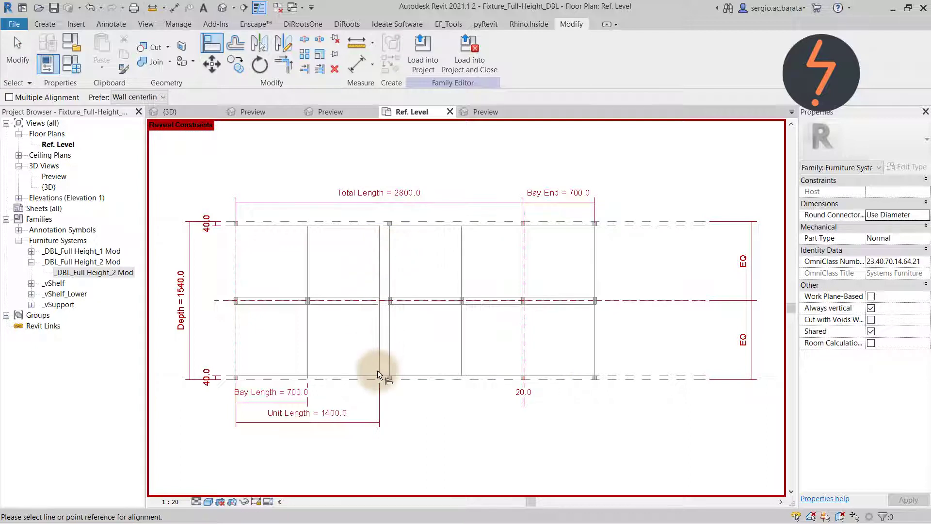
pyautogui.click(378, 371)
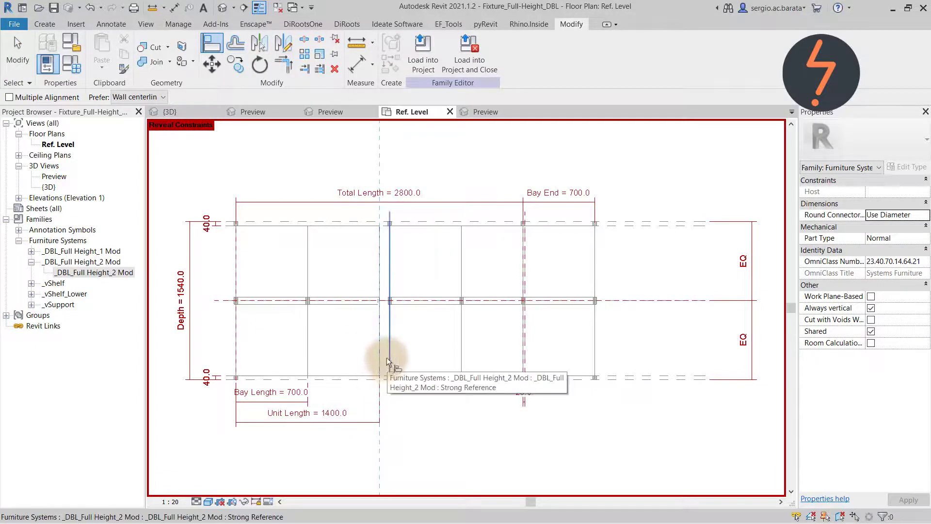
pyautogui.click(387, 359)
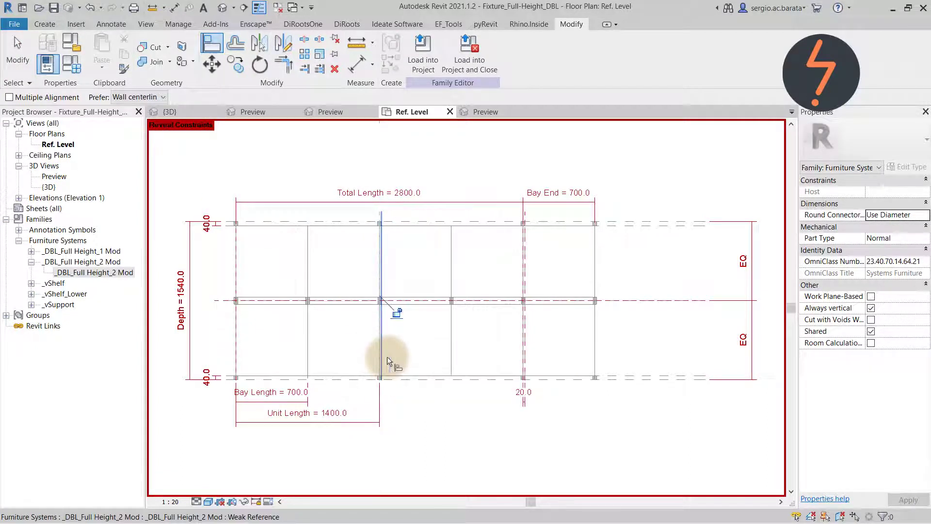
pyautogui.click(398, 319)
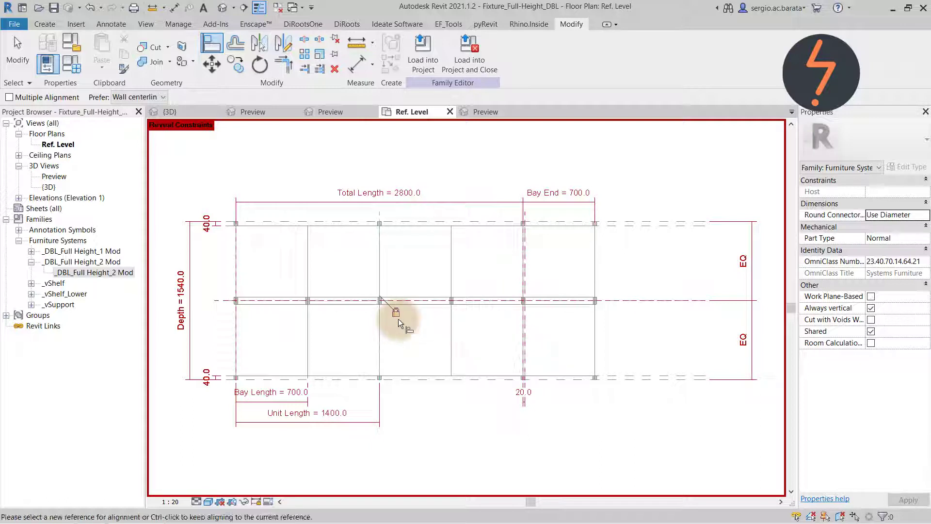
pyautogui.click(633, 301)
pyautogui.click(432, 300)
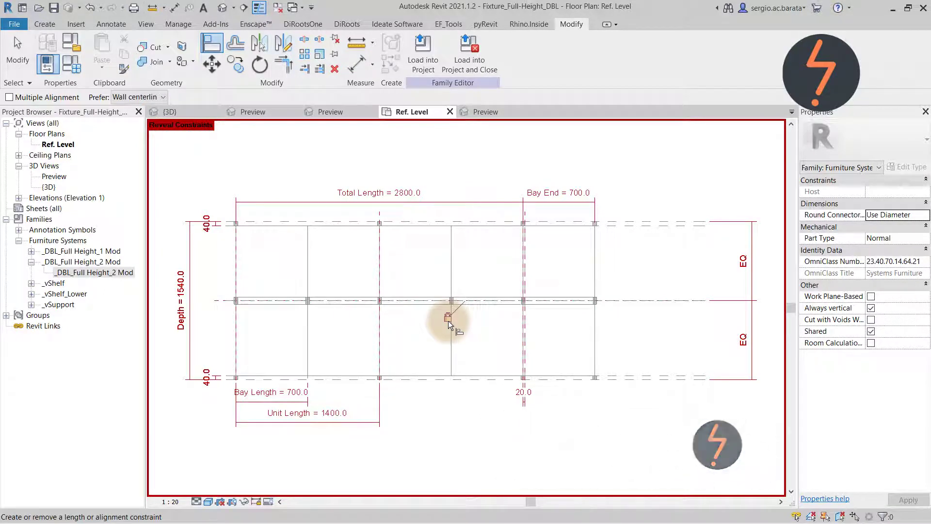
pyautogui.press('Escape')
pyautogui.press('Escape')
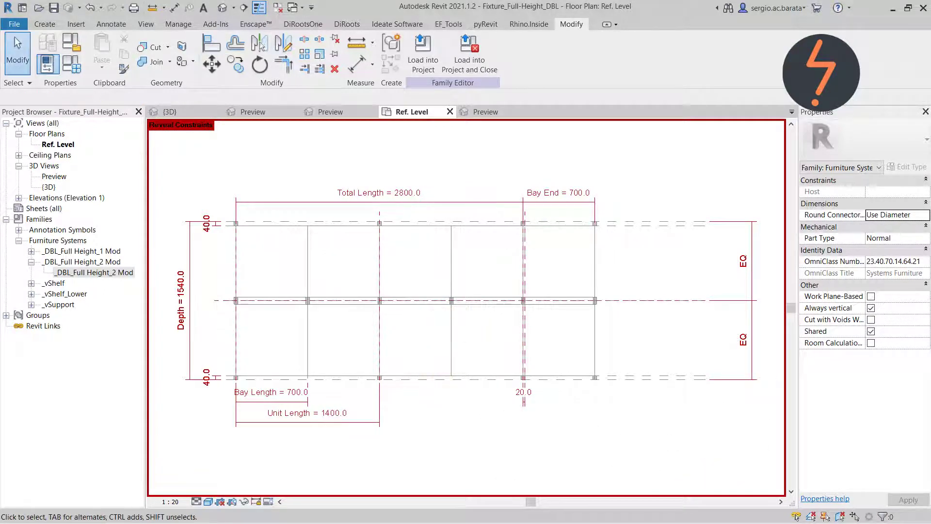
# - Change Array Group 1's array count from 2 to 3
pyautogui.click(598, 276)
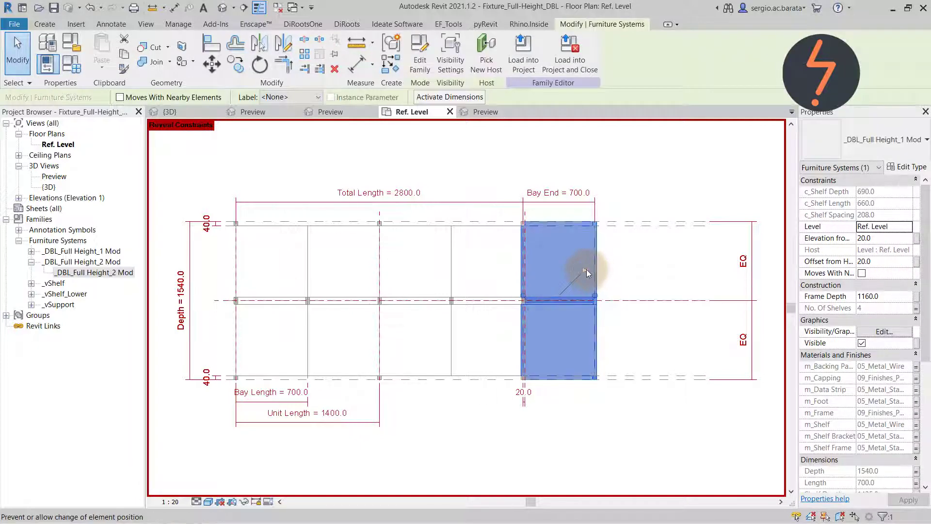
pyautogui.press('Escape')
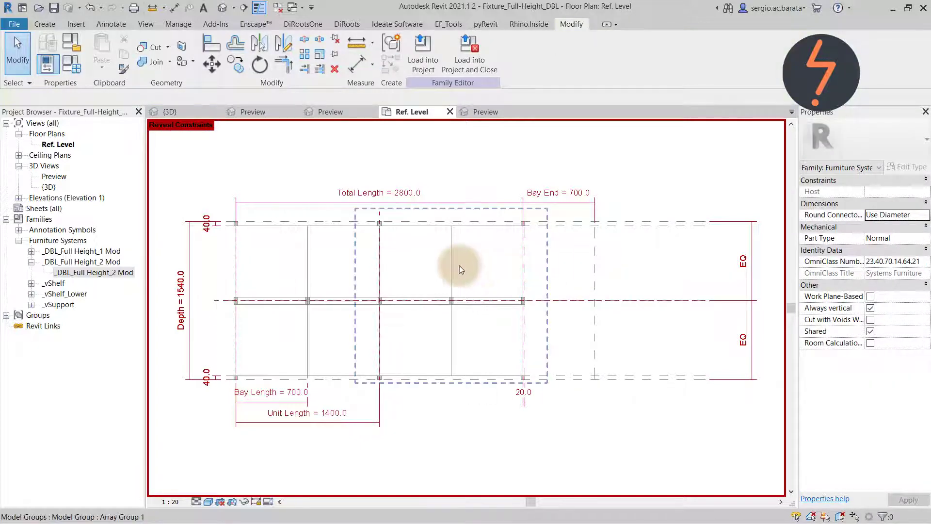
pyautogui.click(458, 266)
pyautogui.click(380, 166)
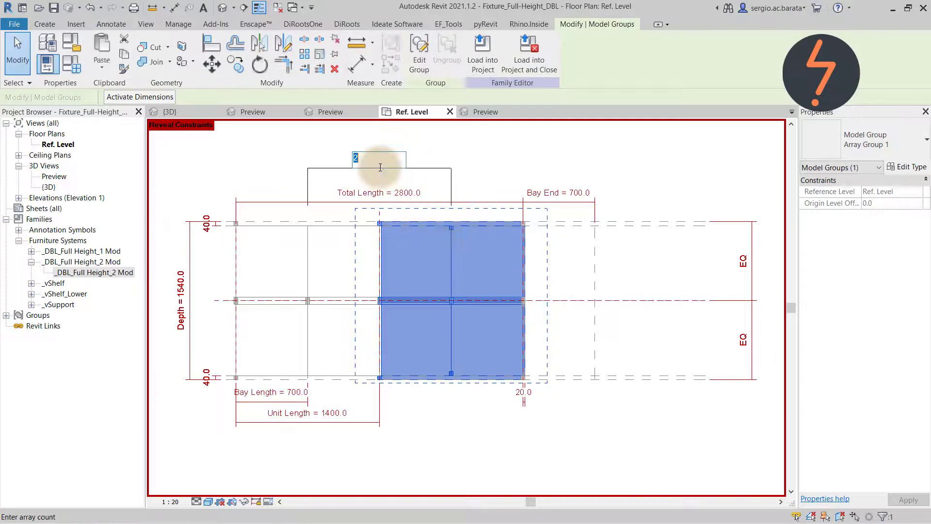
pyautogui.write('3')
pyautogui.press('Return')
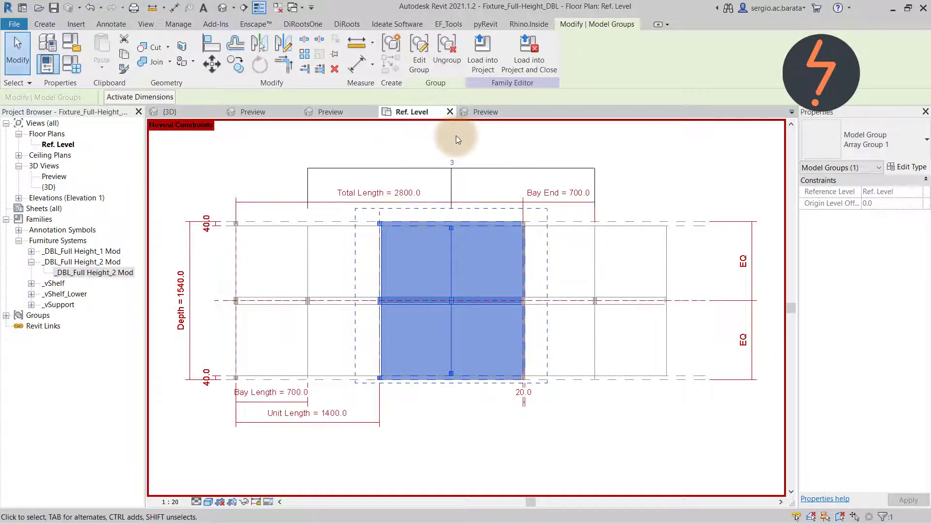
pyautogui.click(456, 140)
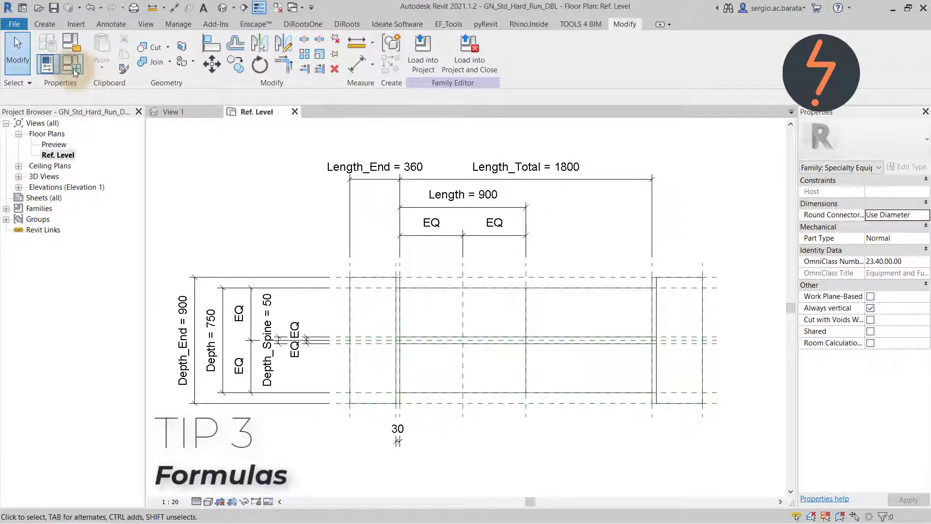
pyautogui.click(74, 69)
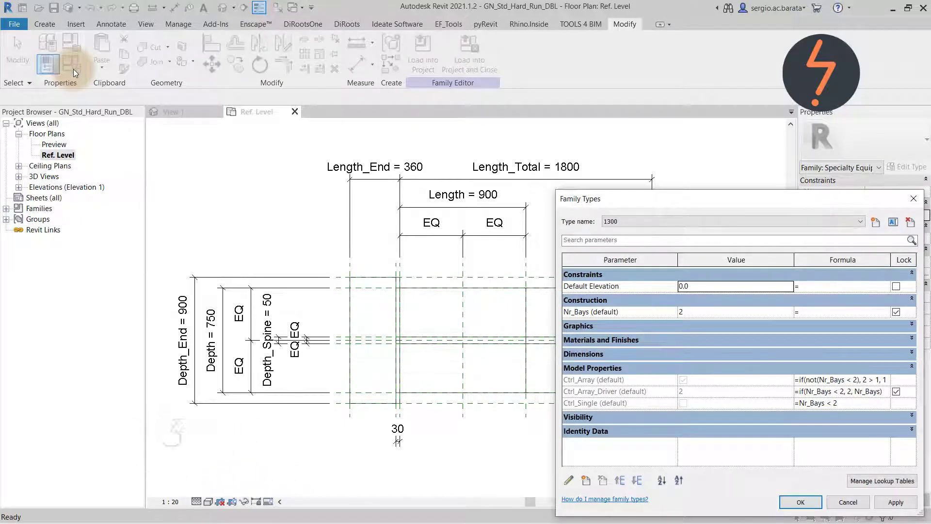
pyautogui.click(789, 354)
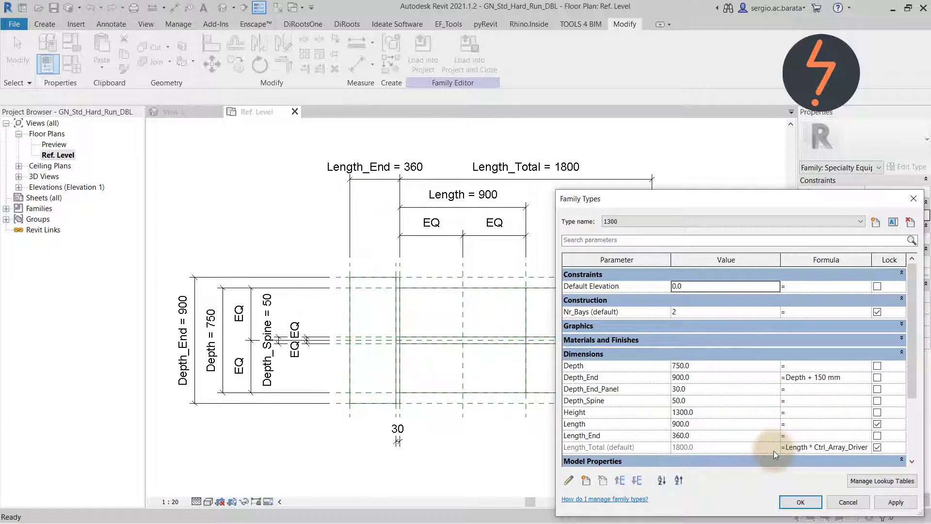
pyautogui.click(776, 353)
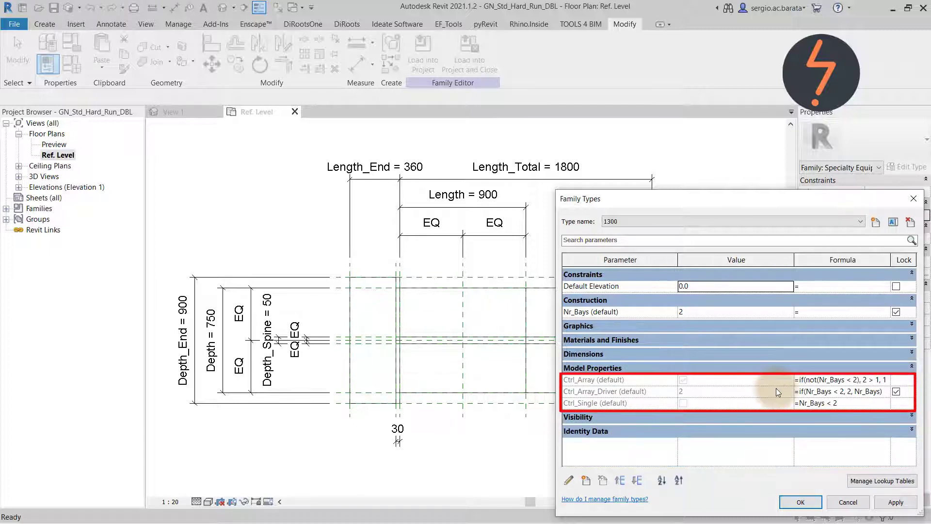
pyautogui.click(800, 502)
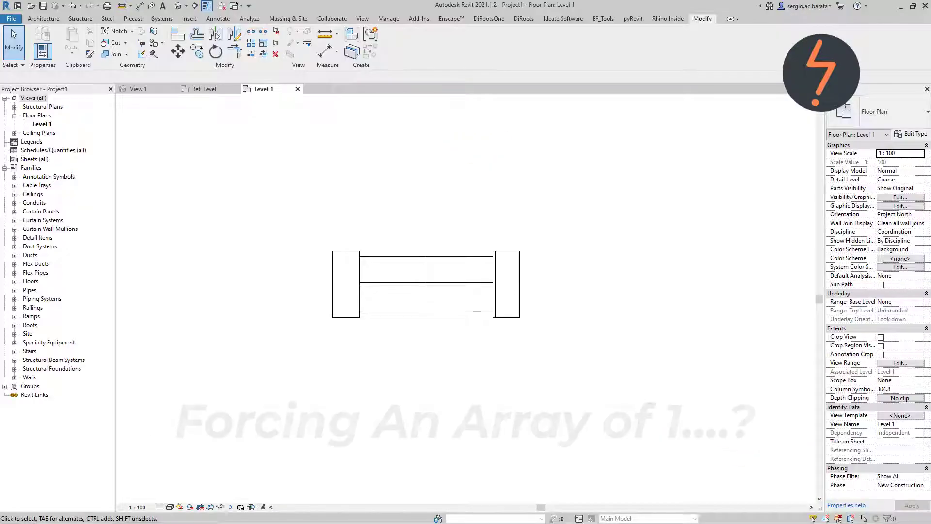
# - Try setting the placed unit's Nr_Bays to 1, then cancel the 'Can't make type' error
pyautogui.click(456, 313)
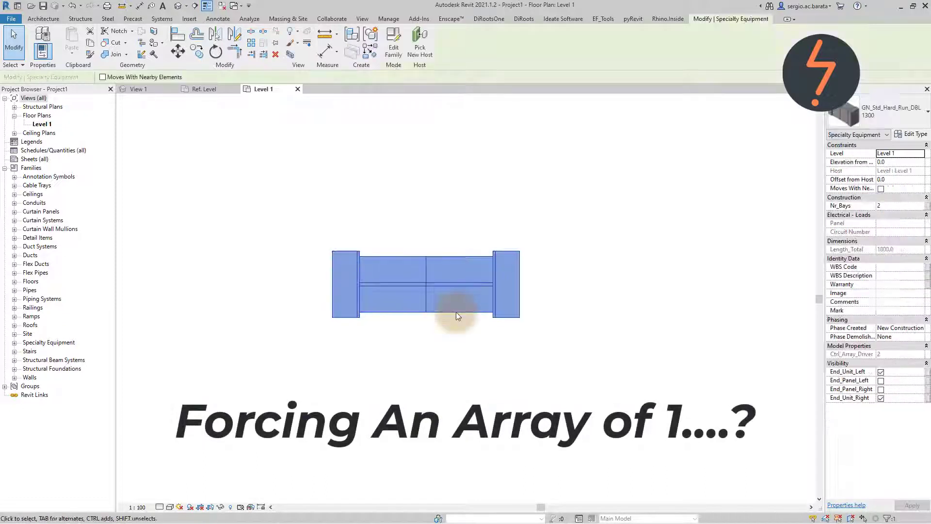
pyautogui.click(911, 205)
pyautogui.write('1')
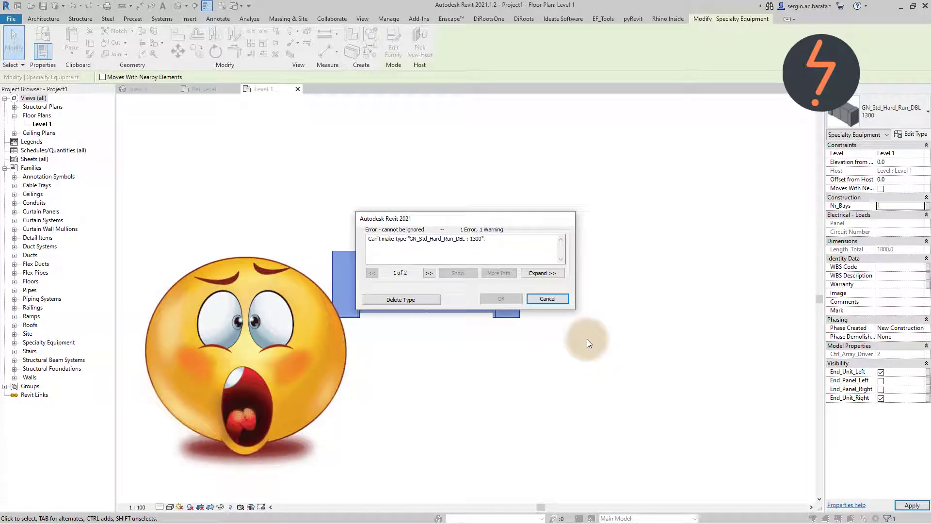
pyautogui.click(566, 298)
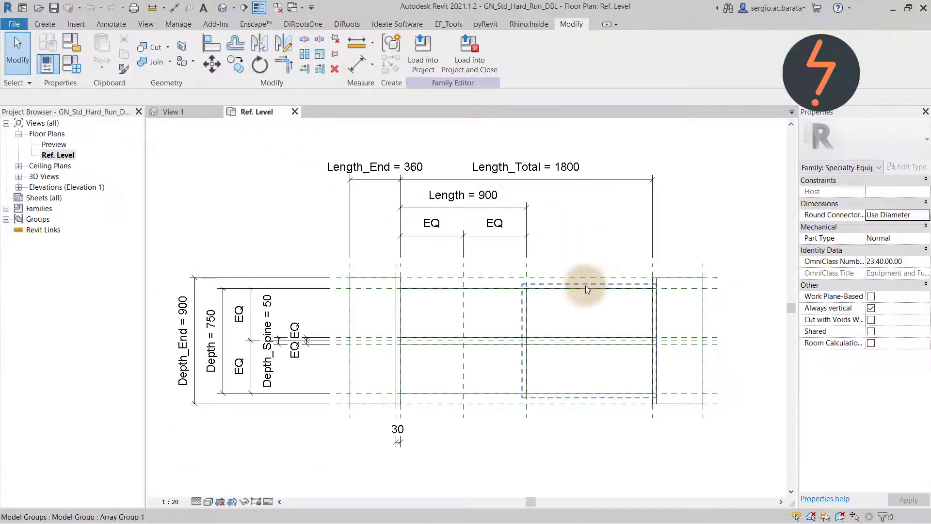
# - Confirm the array count remains labelled Ctrl_Array_Driver and open the family's Family Types parameters
pyautogui.click(586, 286)
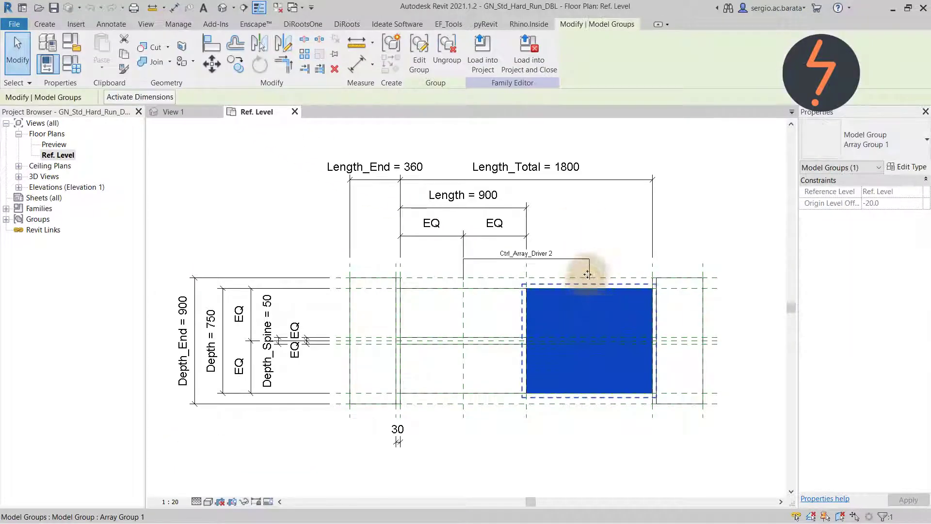
pyautogui.click(589, 263)
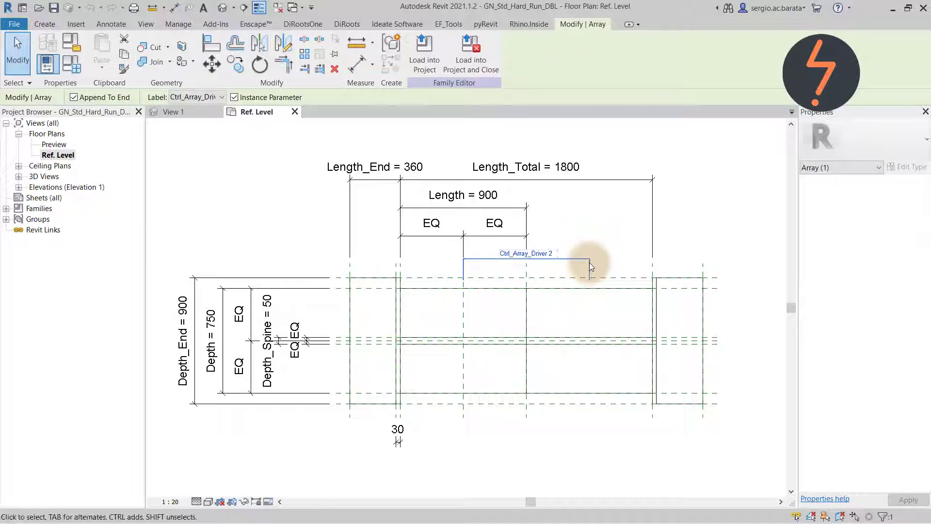
pyautogui.click(222, 97)
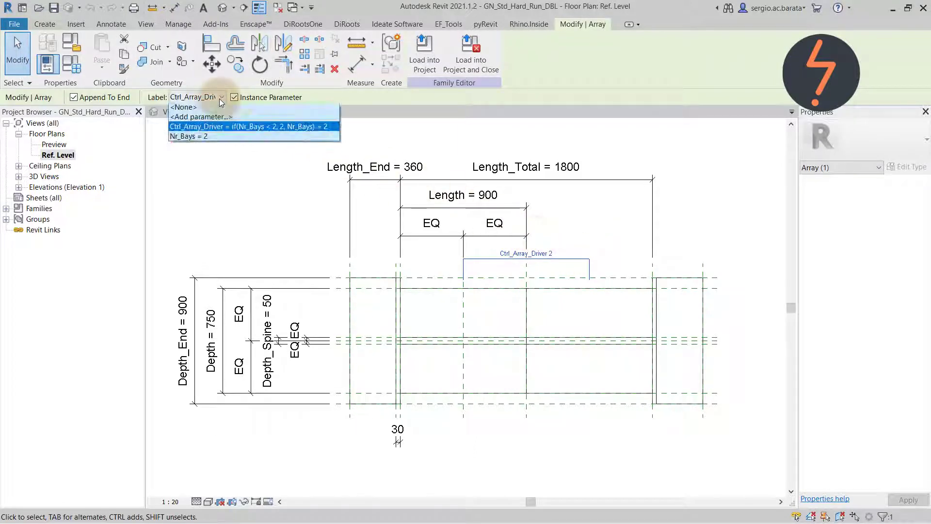
pyautogui.click(346, 126)
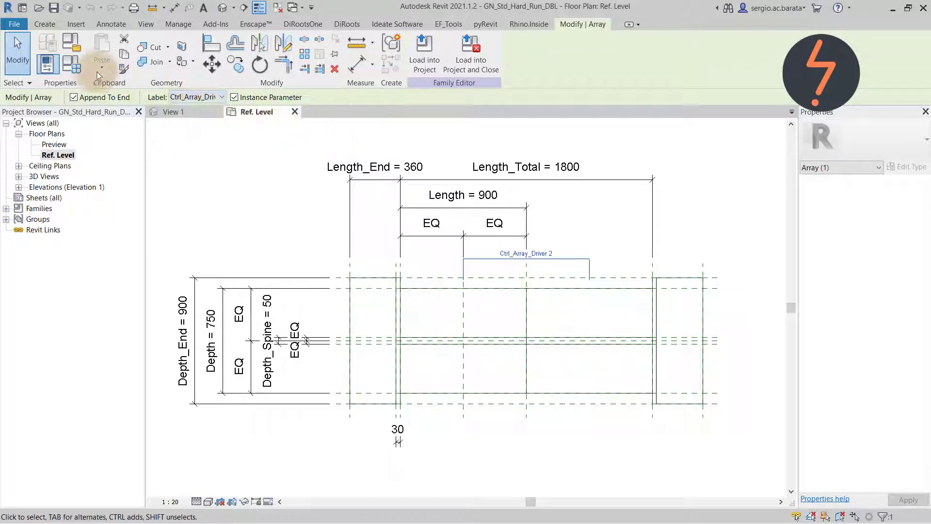
pyautogui.click(73, 64)
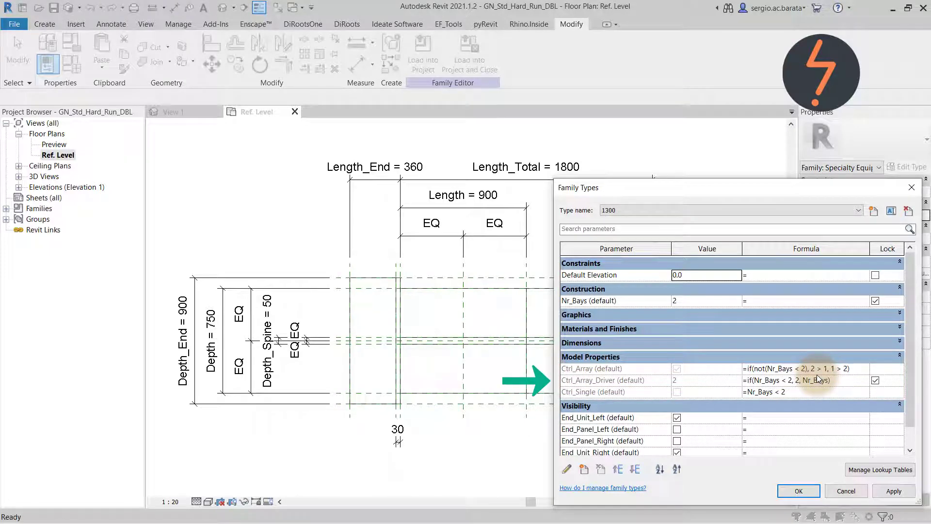
# - Test Nr_Bays at 3 with Apply, then set it to 1, apply and accept
pyautogui.click(740, 301)
pyautogui.click(737, 298)
pyautogui.click(894, 491)
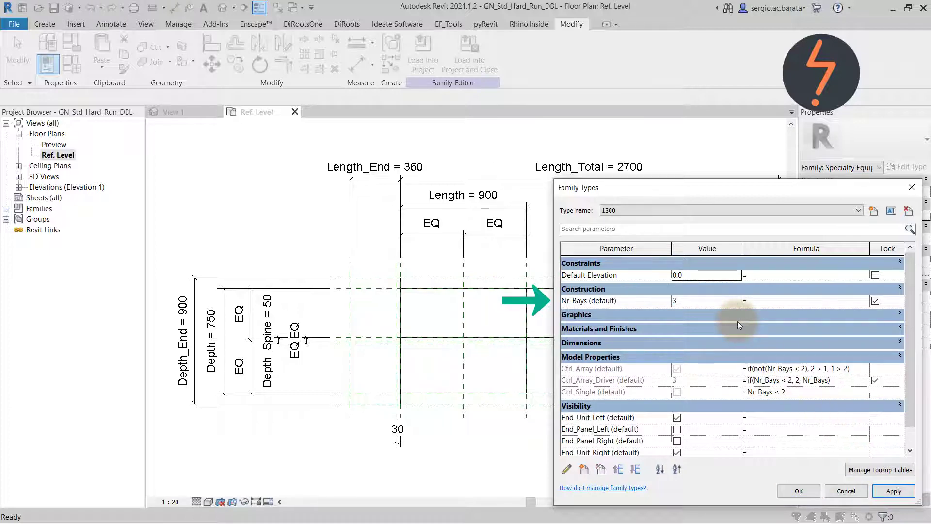
pyautogui.click(740, 301)
pyautogui.click(738, 303)
pyautogui.click(739, 304)
pyautogui.click(895, 491)
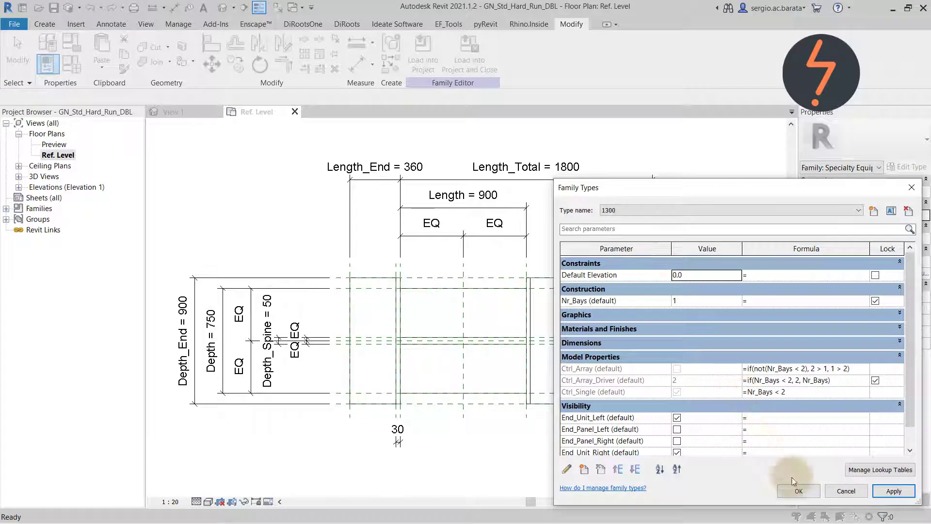
pyautogui.click(799, 491)
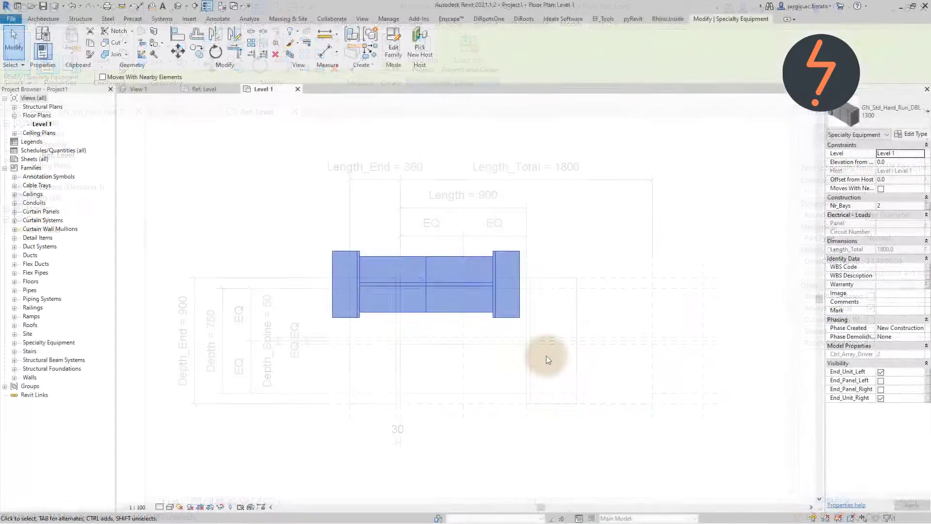
# - Enter 1 as the placed unit's Nr_Bays value
pyautogui.click(901, 205)
pyautogui.write('1')
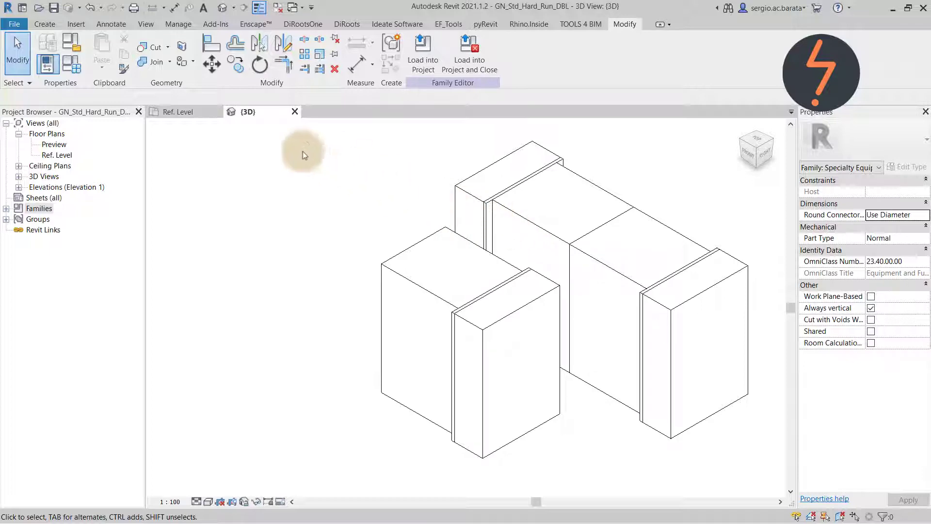
# - Preview the family with Ctrl_Array switched off, then switch it back on
pyautogui.click(76, 67)
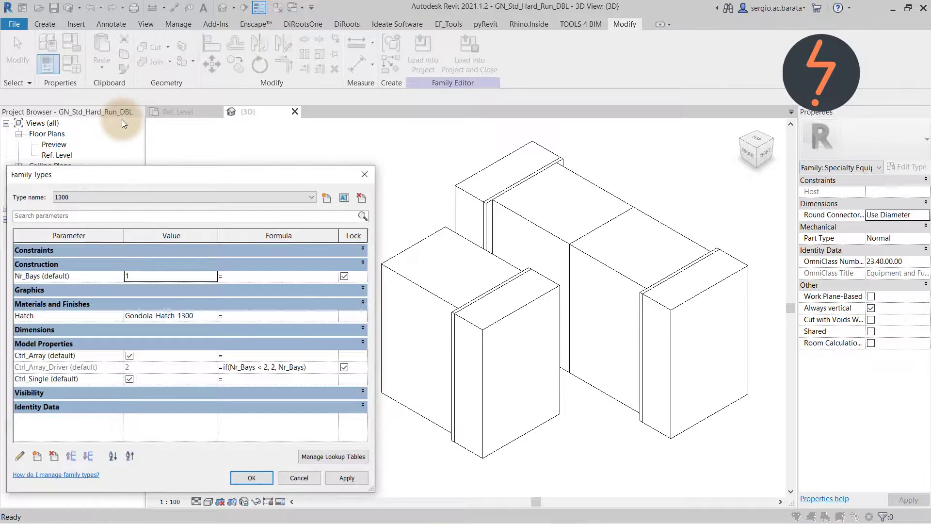
pyautogui.click(130, 356)
pyautogui.click(345, 477)
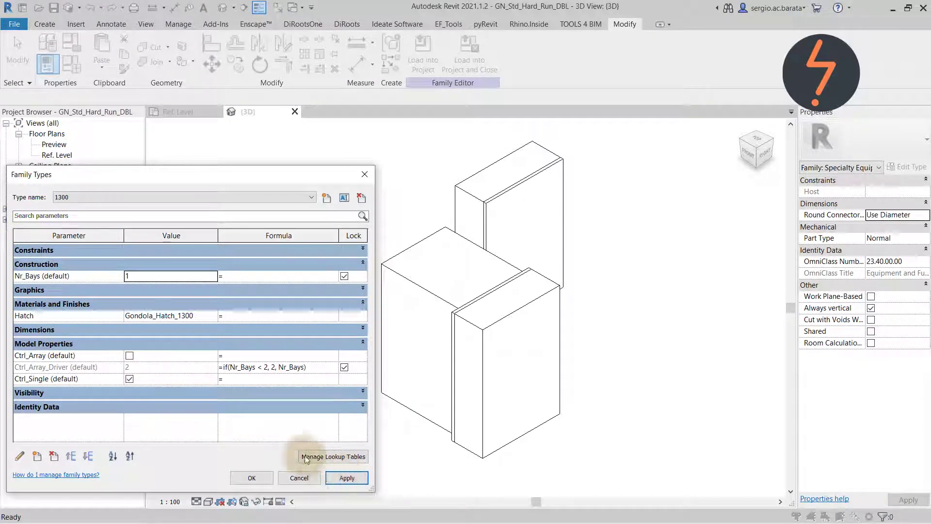
pyautogui.click(129, 356)
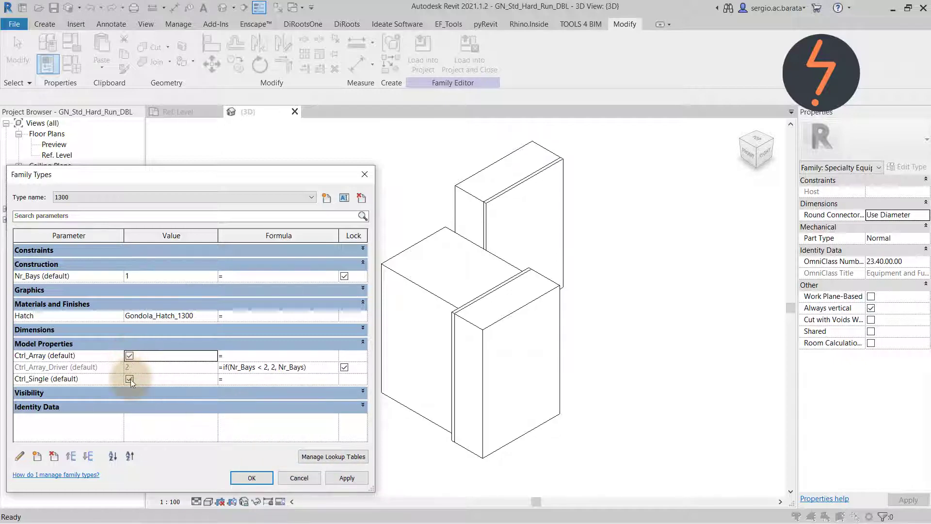
# - Preview with Ctrl_Single off, turn it back on, and start its formula with 'Nr'
pyautogui.click(130, 379)
pyautogui.click(341, 479)
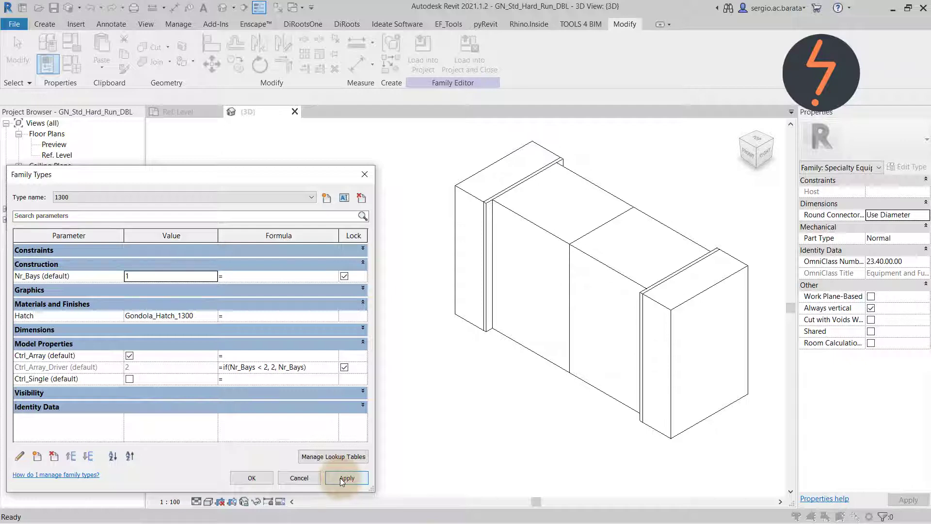
pyautogui.click(130, 379)
pyautogui.click(342, 478)
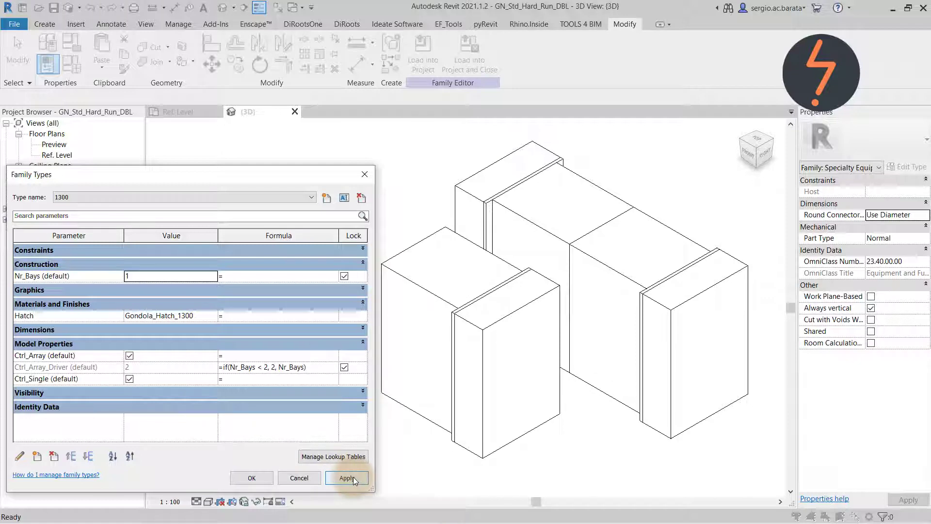
pyautogui.click(253, 382)
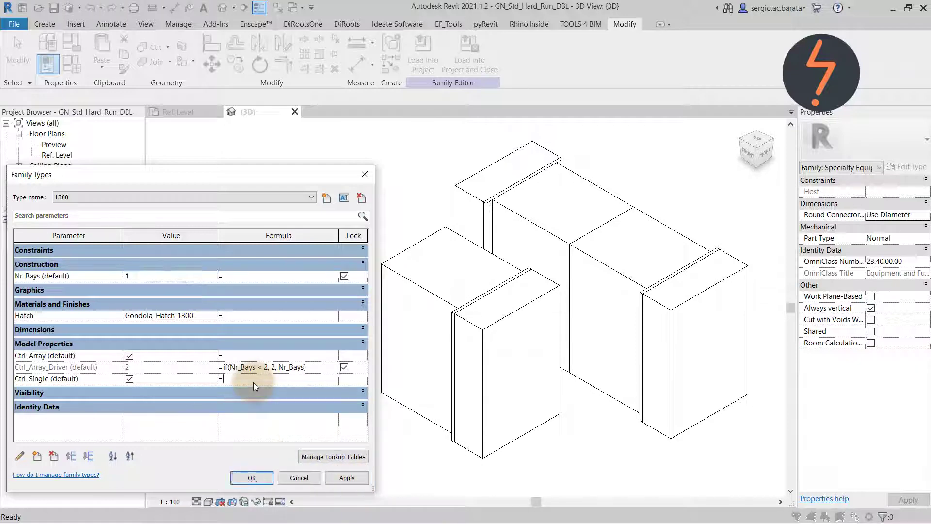
pyautogui.write('Nr_Bays < 2')
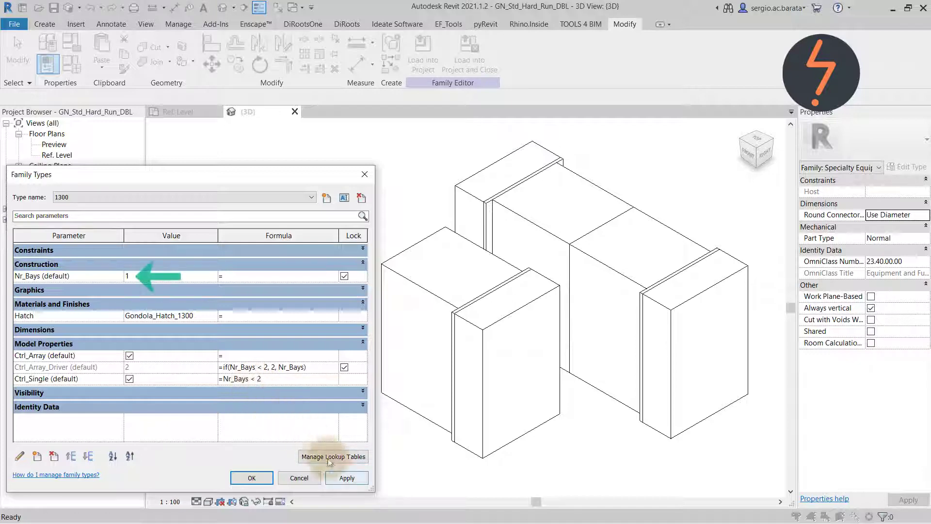
# - Apply the Ctrl_Single formula =Nr_Bays < 2, then raise Nr_Bays from 1 to 3 and apply
pyautogui.click(347, 479)
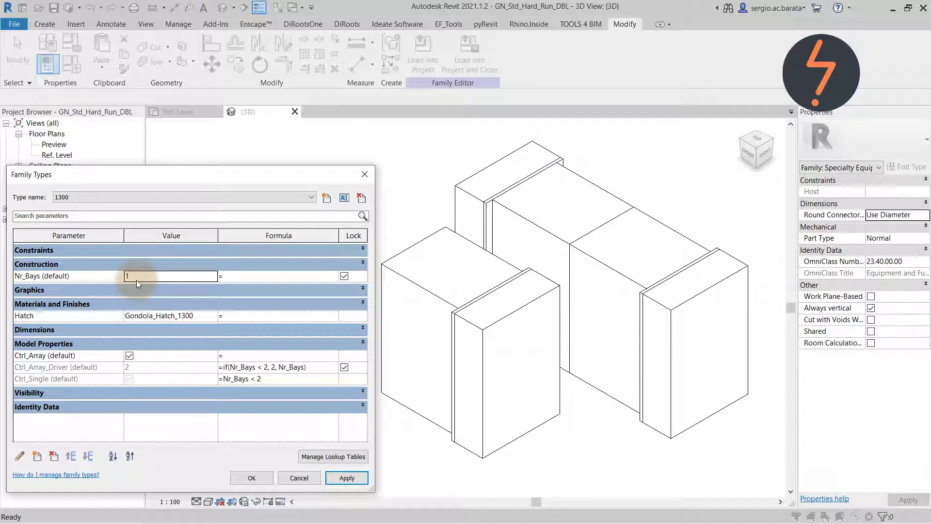
pyautogui.click(214, 274)
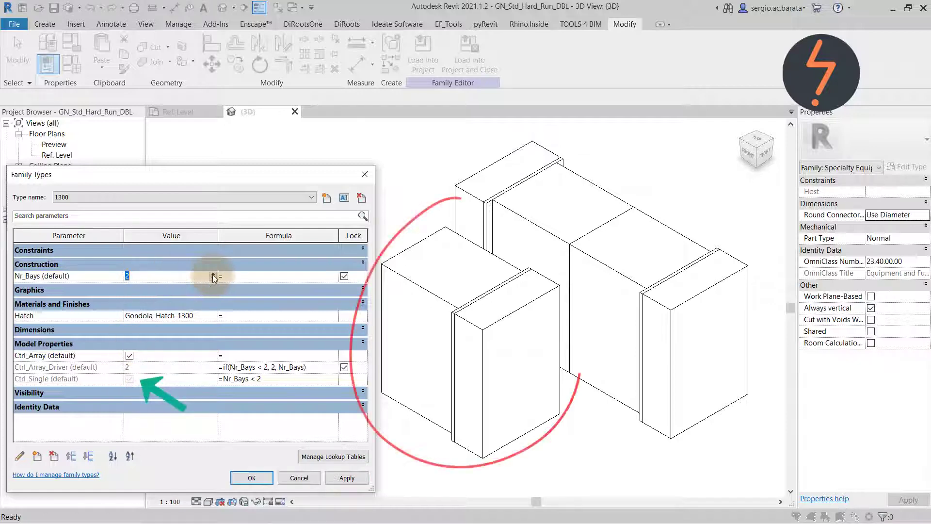
pyautogui.click(214, 274)
pyautogui.click(347, 478)
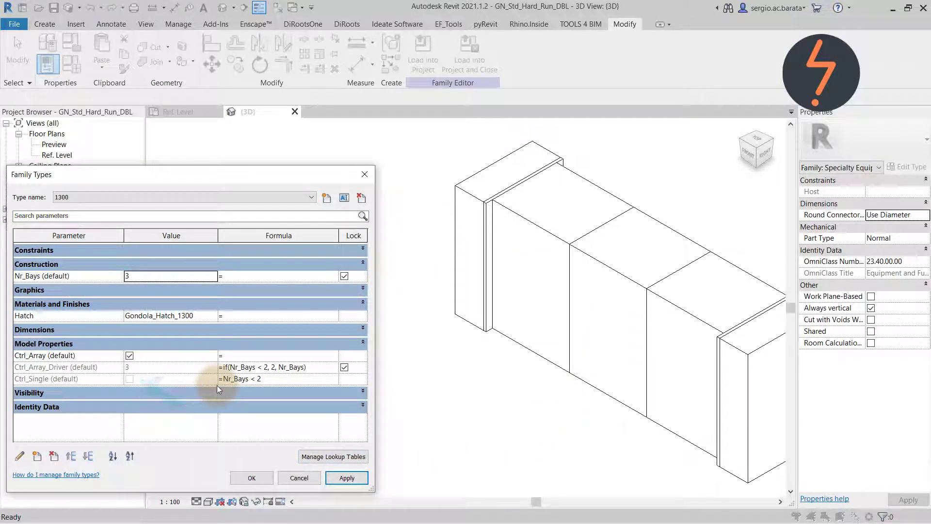
# - Give Ctrl_Array the formula =if(not(Nr_Bays <2), 2>1, 1>2)
pyautogui.click(246, 356)
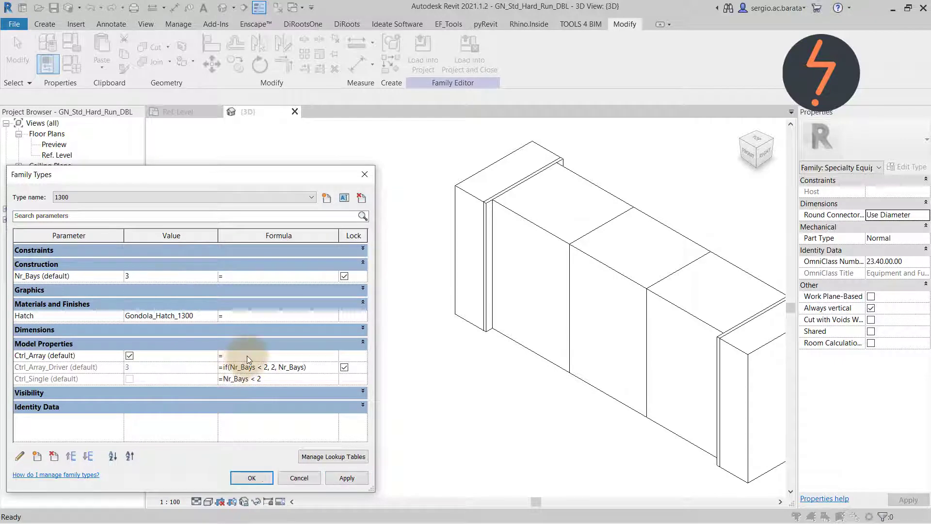
pyautogui.write('if(not')
pyautogui.write('(Nr_Bays <2)')
pyautogui.write(', 2>1, 1>2)')
pyautogui.click(279, 377)
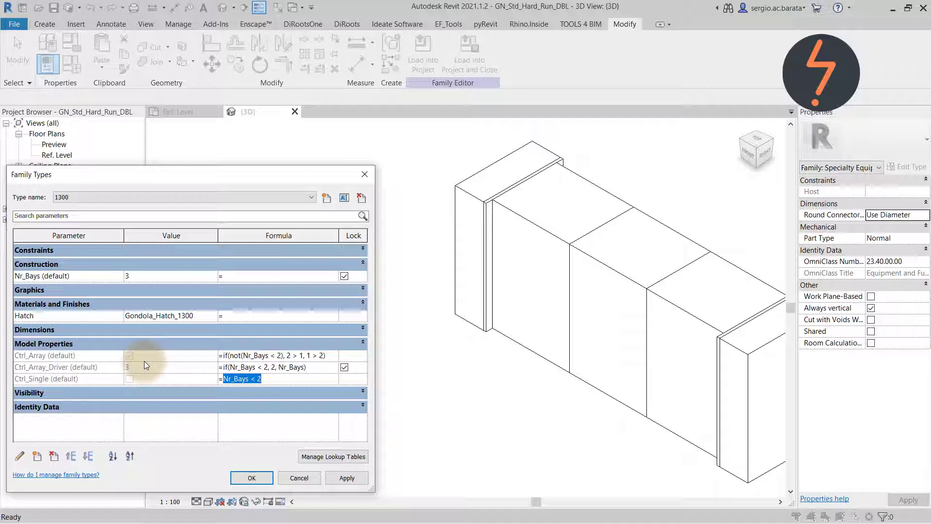
# - Lower Nr_Bays from 3 to 1 and apply to show the single bay
pyautogui.click(214, 276)
pyautogui.click(214, 279)
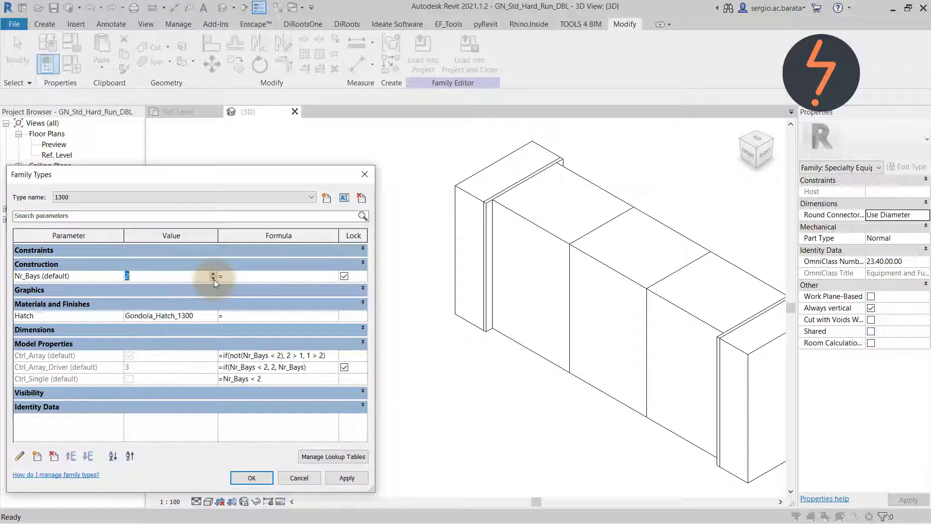
pyautogui.click(214, 279)
pyautogui.click(344, 478)
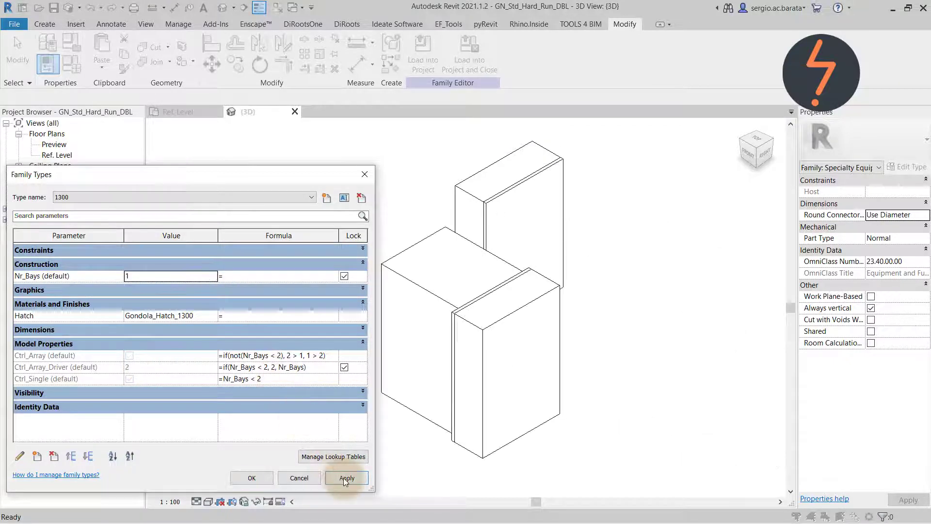
# - Close Family Types and add an alignment (AL) in the Ref. Level floor plan
pyautogui.click(252, 477)
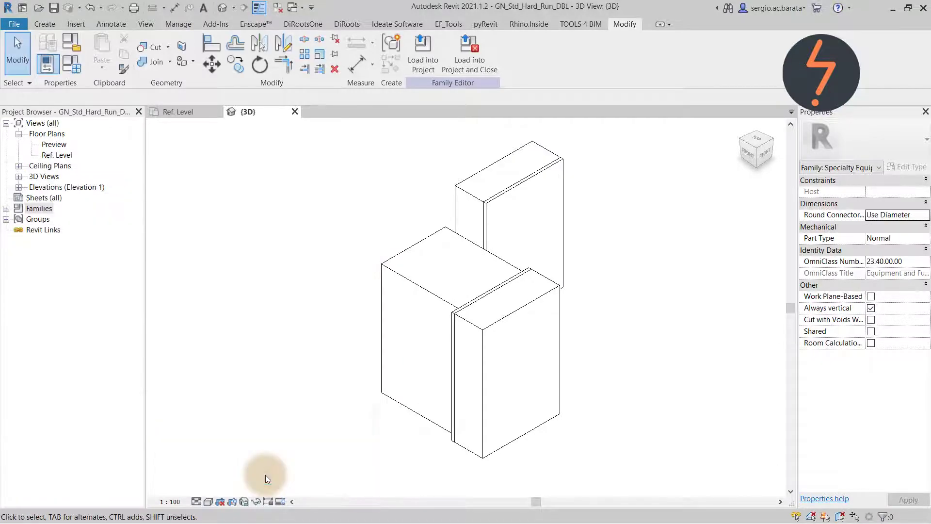
pyautogui.click(178, 112)
pyautogui.press('a')
pyautogui.press('l')
pyautogui.click(560, 281)
pyautogui.click(505, 429)
pyautogui.click(516, 424)
pyautogui.click(498, 305)
pyautogui.press('Escape')
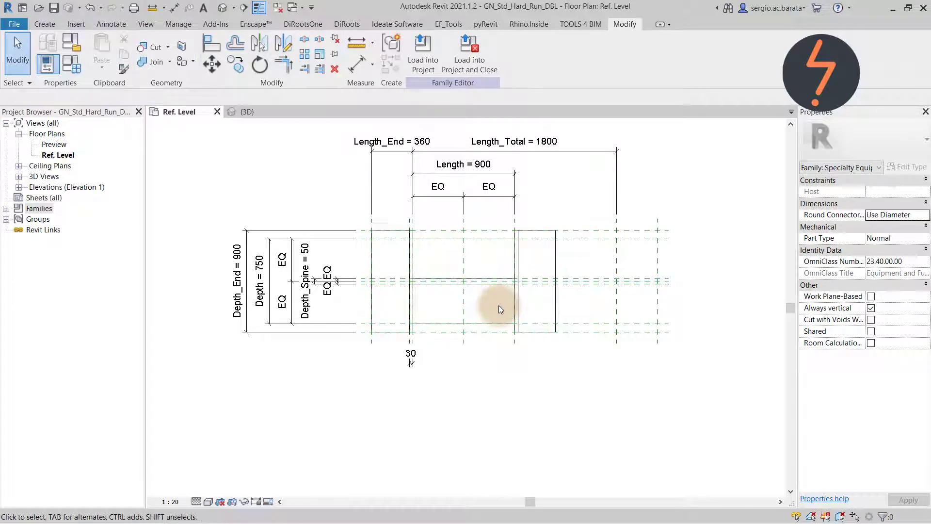
# - Set Nr_Bays to 2, check the bay array group's count, and return to {3D}
pyautogui.click(72, 67)
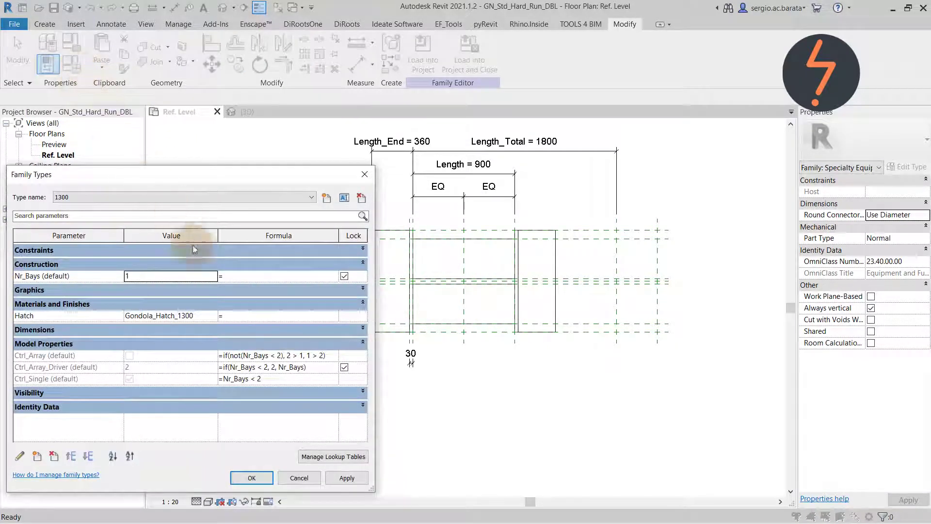
pyautogui.doubleClick(214, 275)
pyautogui.write('2')
pyautogui.click(251, 478)
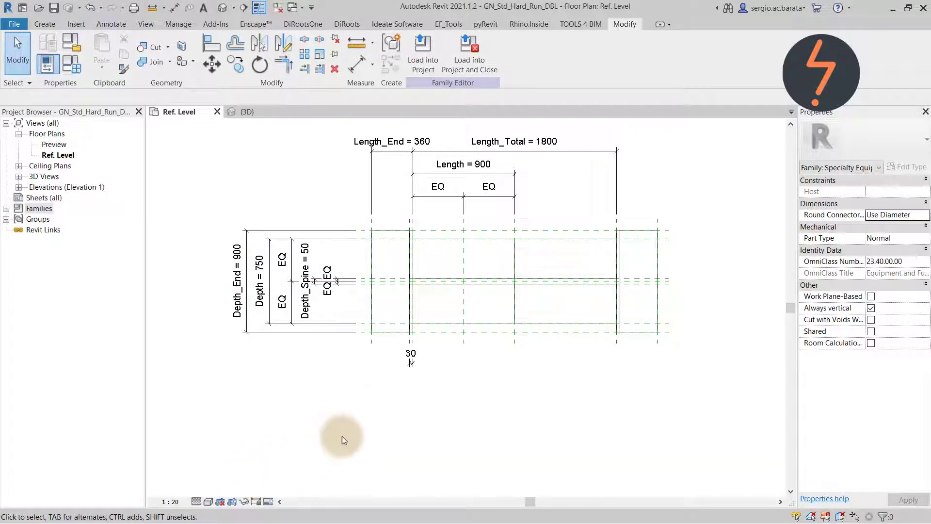
pyautogui.click(581, 326)
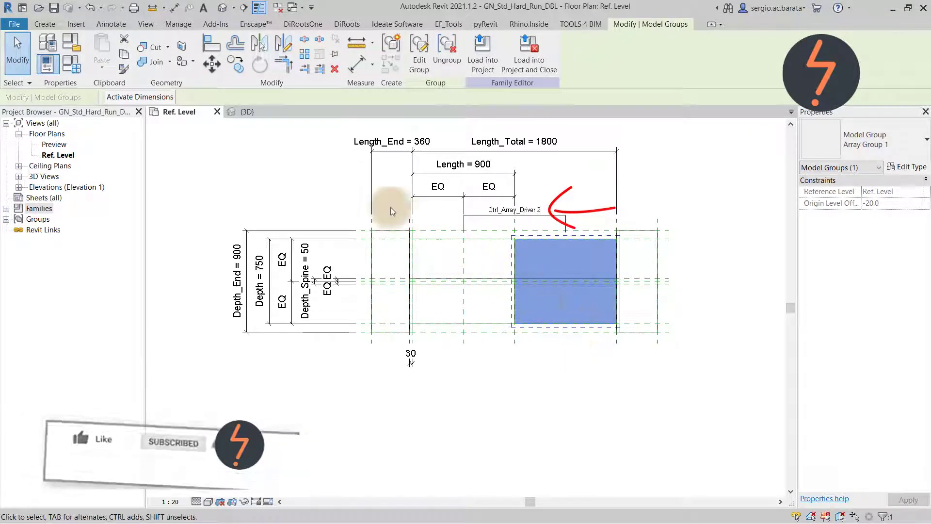
pyautogui.click(245, 116)
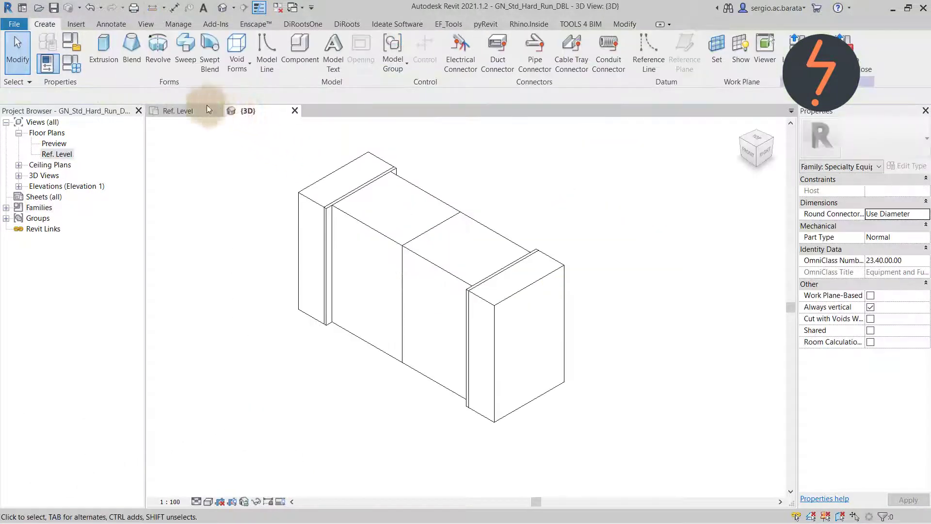
# - Raise Nr_Bays from 2 to 3 in Family Types and apply, adding a third bay
pyautogui.click(73, 66)
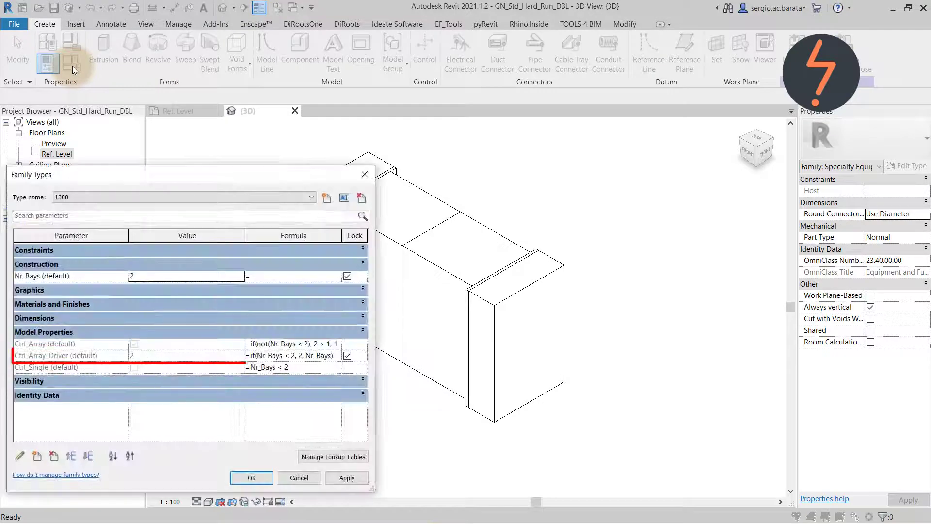
pyautogui.click(204, 229)
pyautogui.click(240, 274)
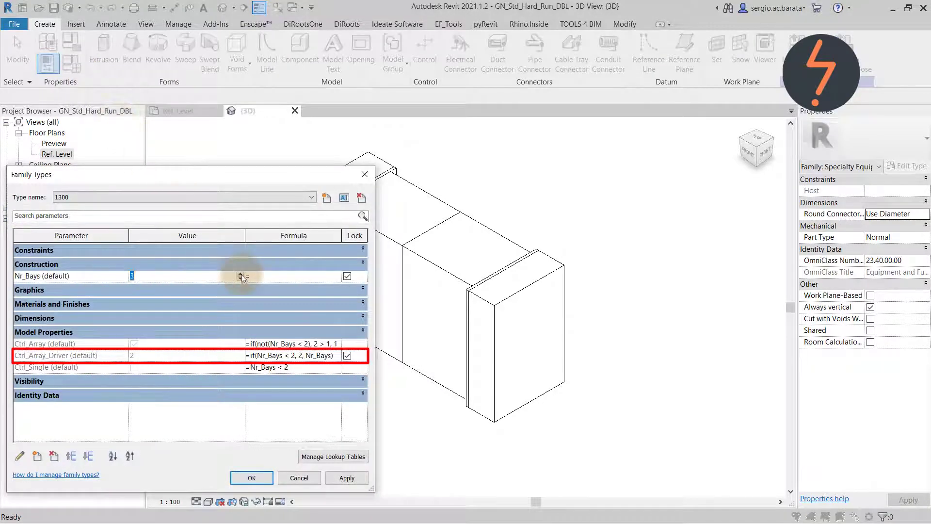
pyautogui.click(347, 478)
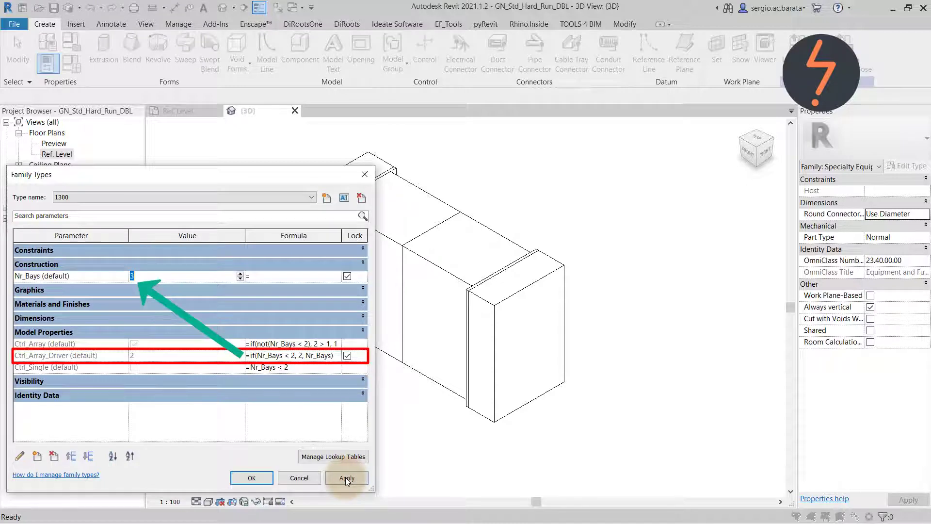
pyautogui.click(348, 477)
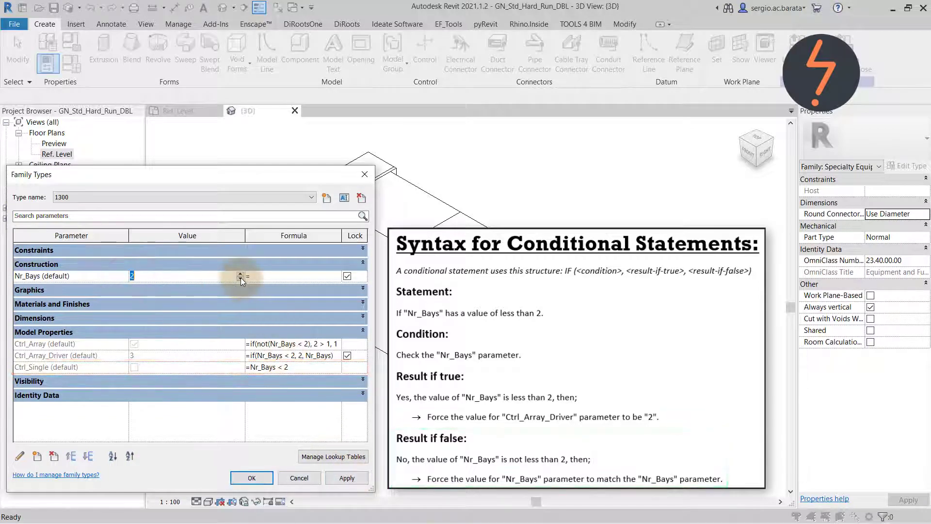
# - Lower Nr_Bays from 3 to 1 and apply to recalculate for a single bay
pyautogui.click(241, 278)
pyautogui.click(241, 278)
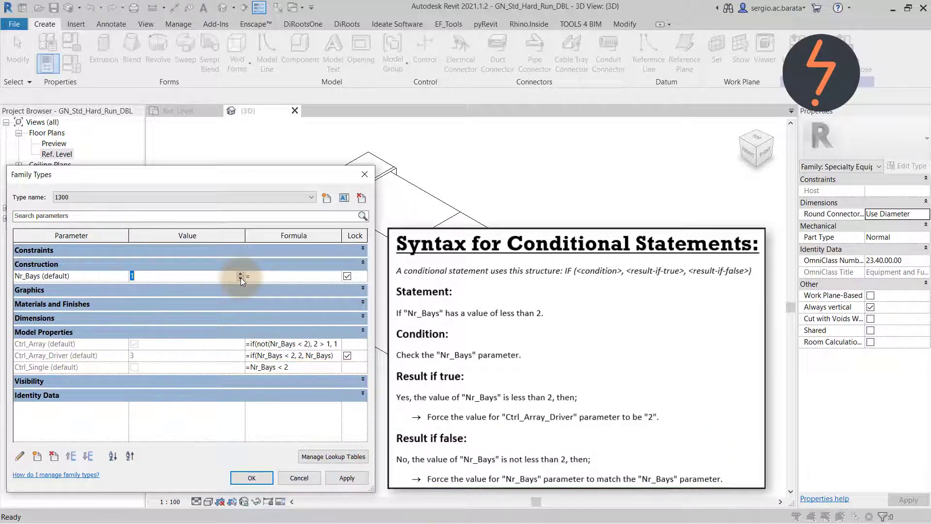
pyautogui.click(359, 478)
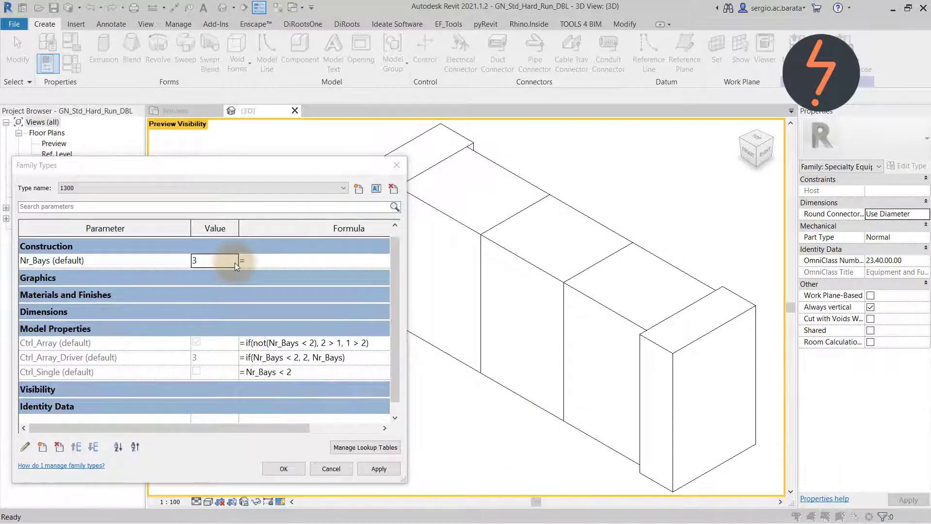
# - Step Nr_Bays down to 2 and then 1, applying each change
pyautogui.click(235, 264)
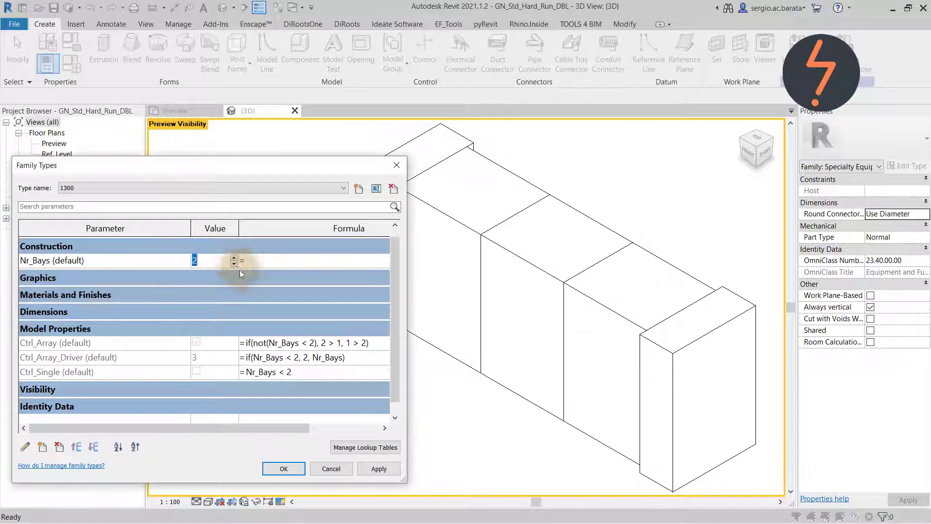
pyautogui.click(369, 468)
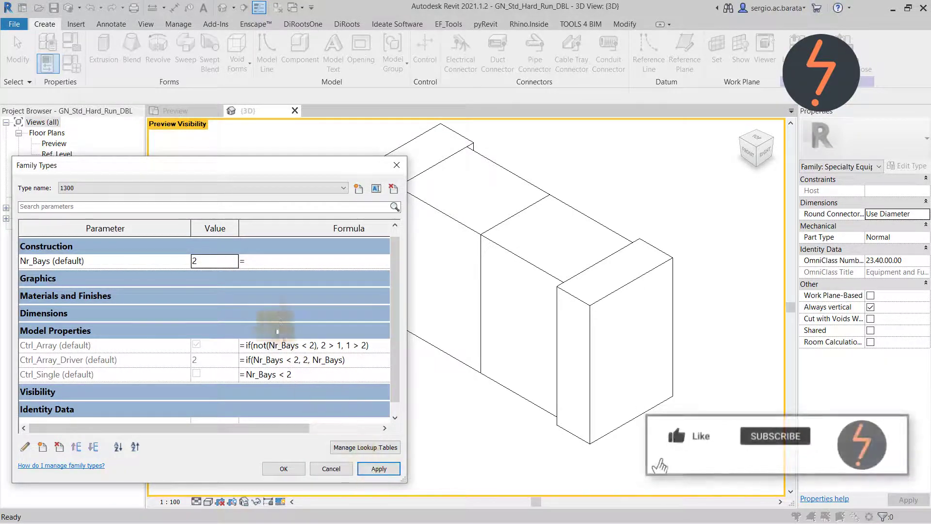
pyautogui.click(234, 264)
pyautogui.click(377, 469)
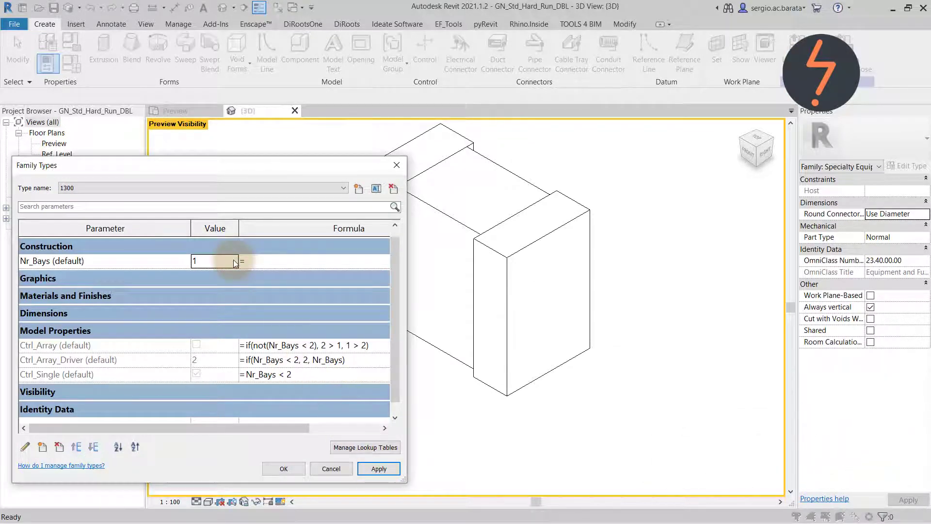
# - Enter Nr_Bays 2 and apply, then spin it up to 3
pyautogui.doubleClick(228, 261)
pyautogui.write('2')
pyautogui.click(376, 468)
pyautogui.click(234, 259)
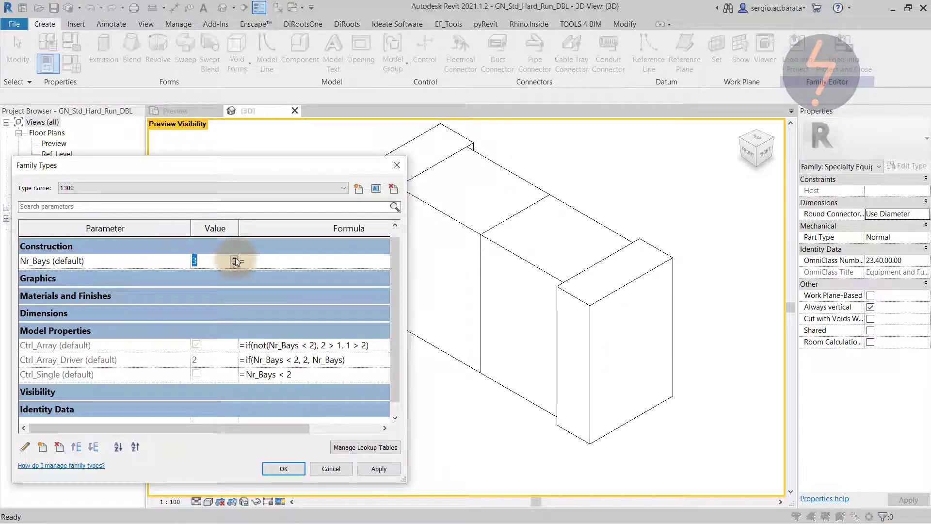